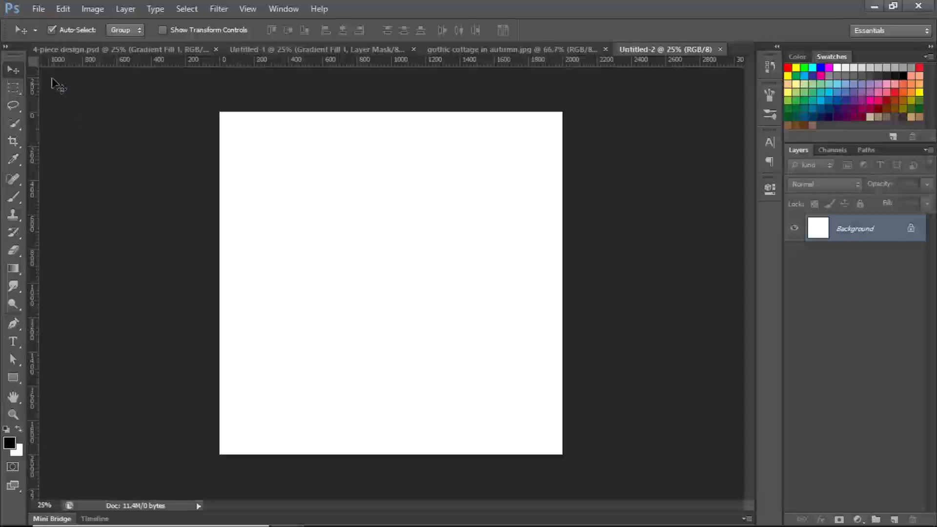
Open the america-canyon-cliff-417119.jpg photo from the 4-piece design folder.
{"action": "left_click", "coordinate": [37, 10]}
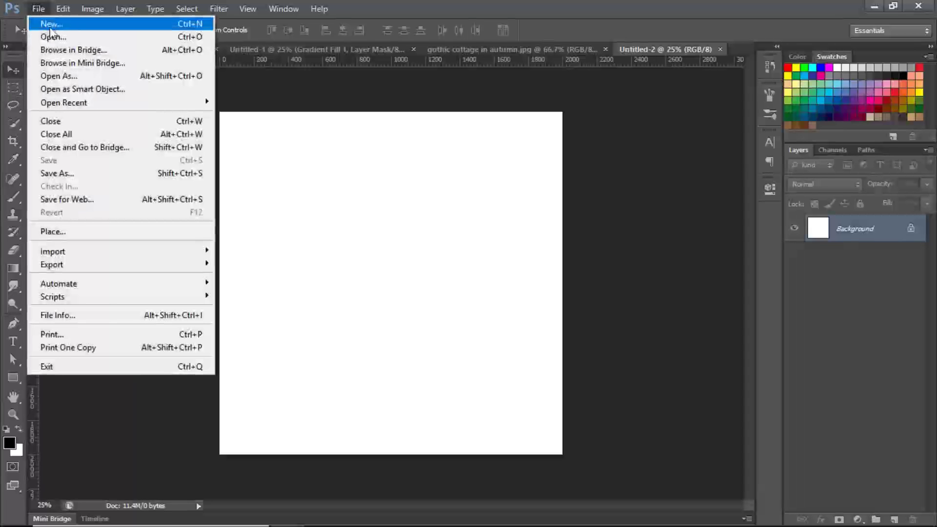
{"action": "left_click", "coordinate": [51, 37]}
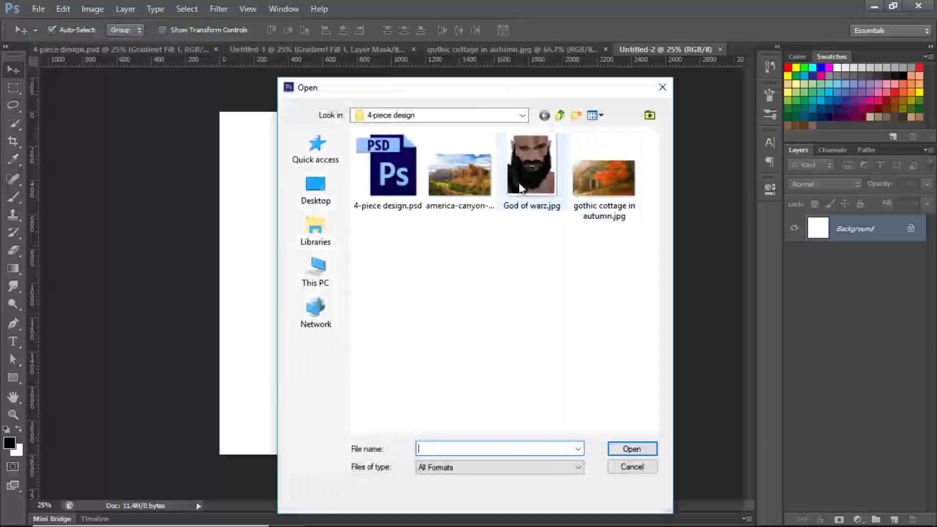
{"action": "left_click", "coordinate": [469, 175]}
{"action": "left_click", "coordinate": [632, 448]}
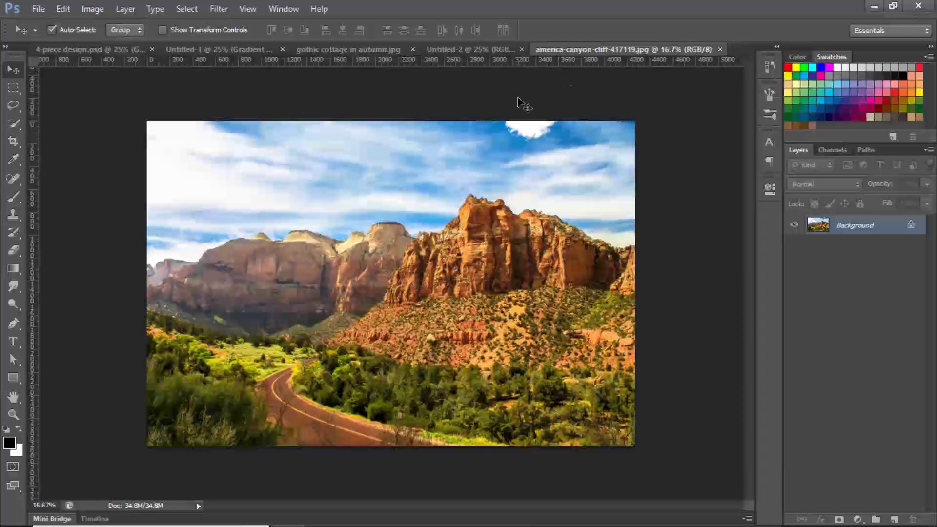
{"action": "left_click", "coordinate": [454, 48]}
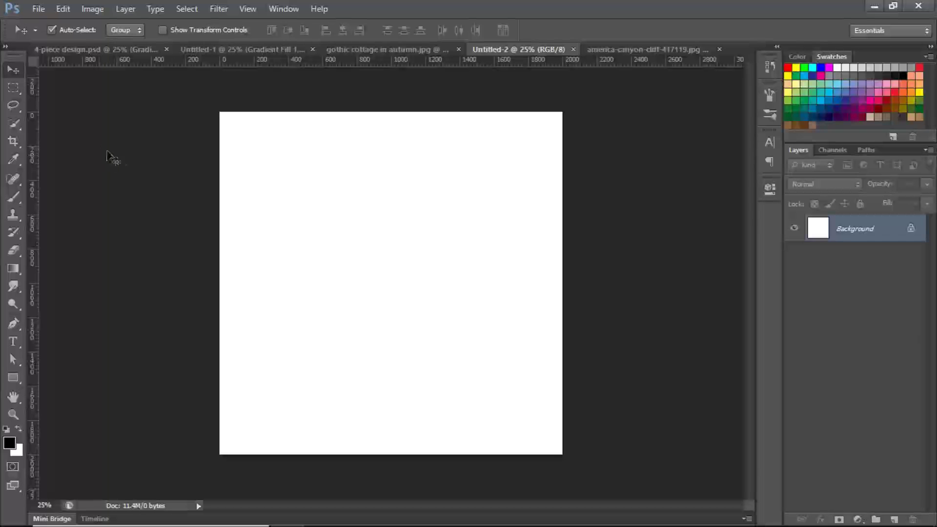
{"action": "left_click", "coordinate": [38, 10]}
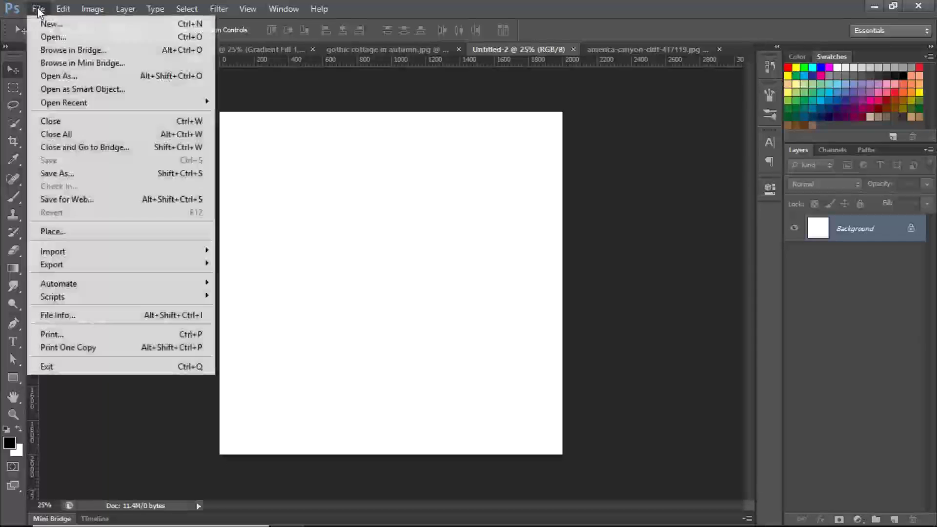
{"action": "left_click", "coordinate": [38, 10]}
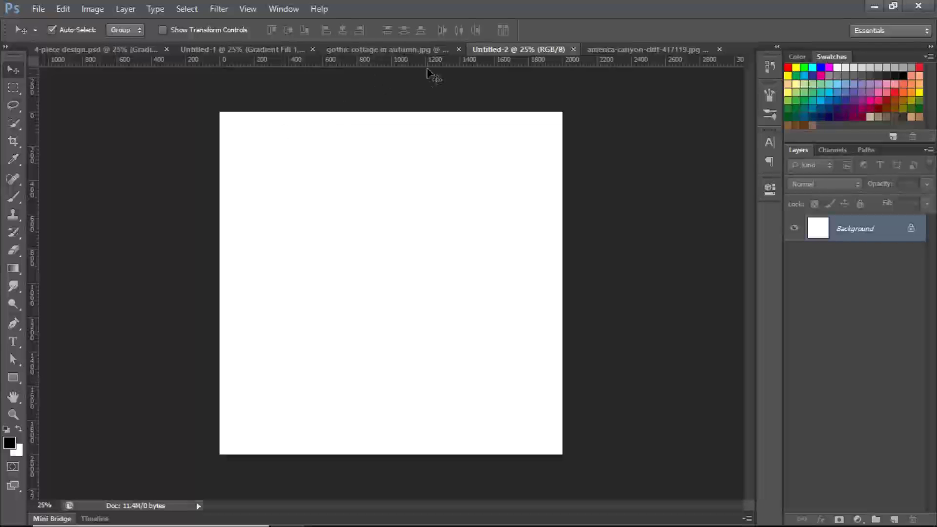
{"action": "left_click", "coordinate": [607, 47]}
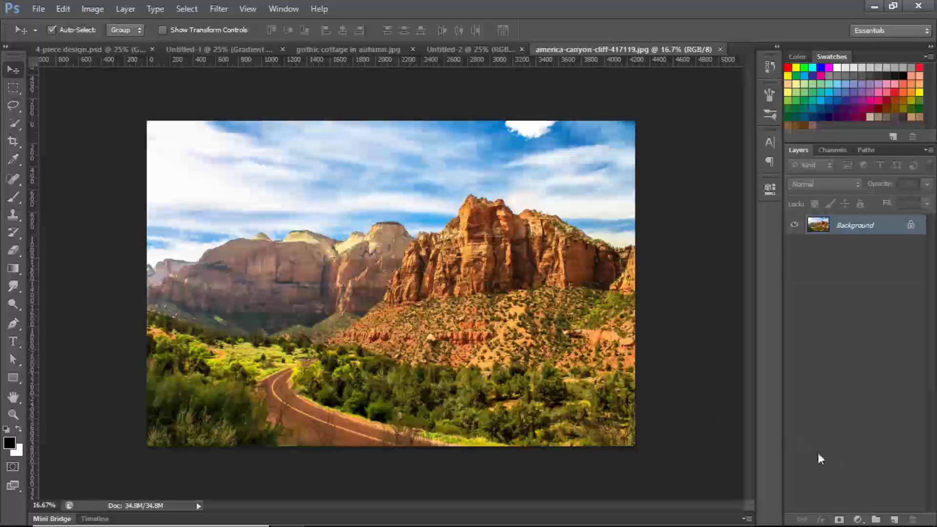
Add a Curves adjustment layer to the canyon photo and shape a gentle S-curve with raised highlights and lowered shadows, comparing before and after.
{"action": "left_click", "coordinate": [858, 520]}
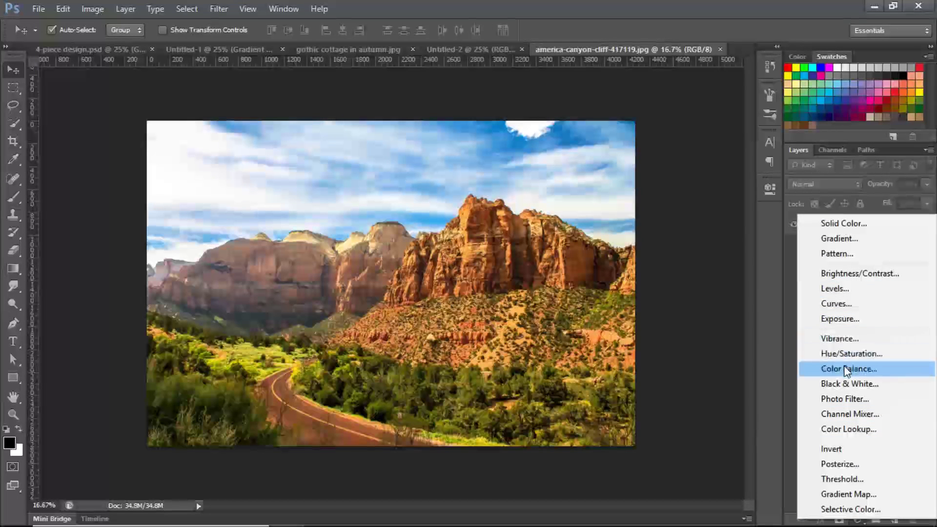
{"action": "left_click", "coordinate": [840, 306]}
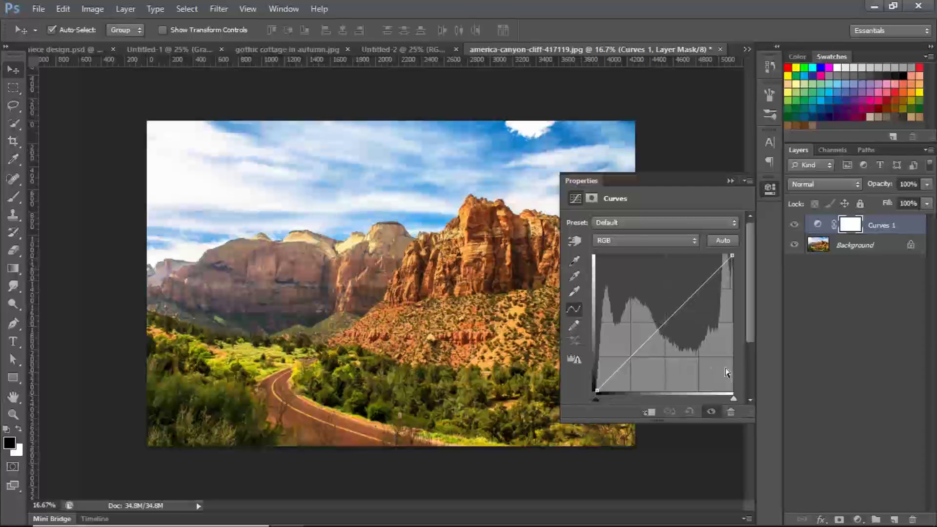
{"action": "left_click_drag", "start_coordinate": [636, 355], "coordinate": [636, 359]}
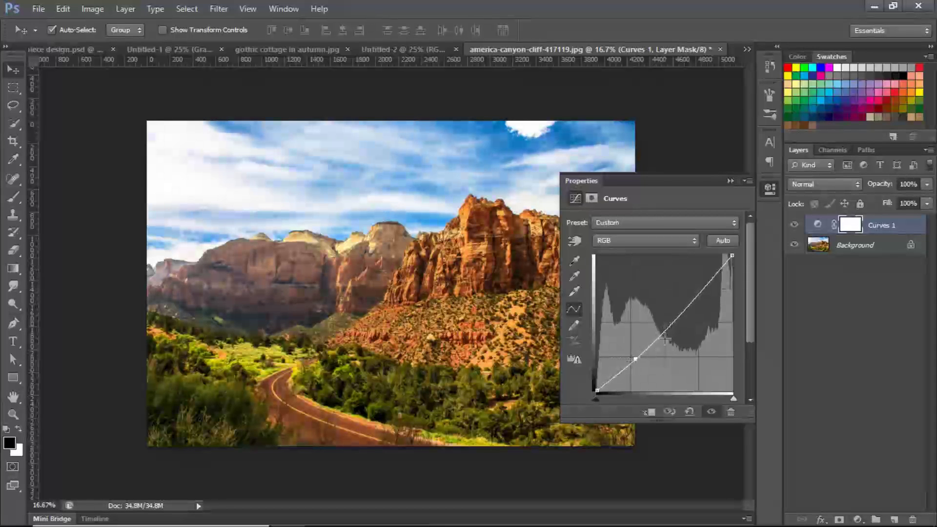
{"action": "key", "text": "ctrl+z"}
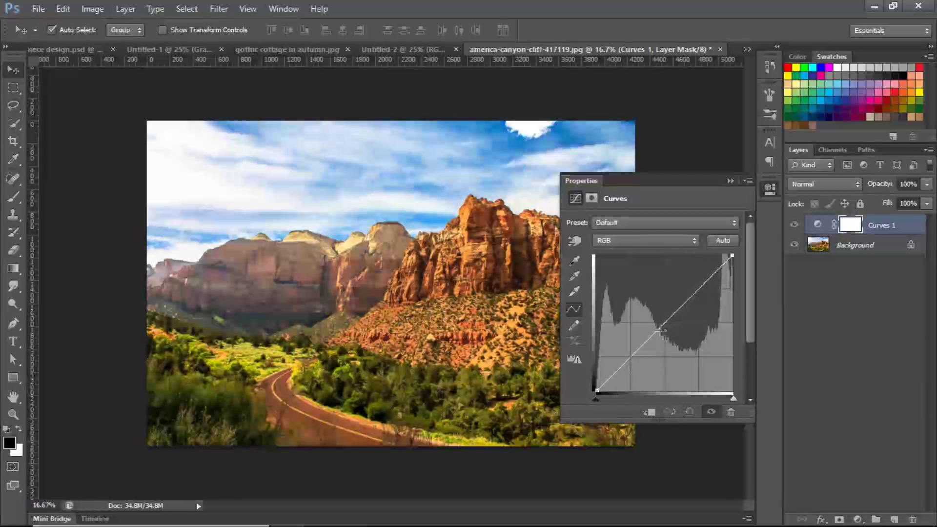
{"action": "left_click", "coordinate": [663, 324]}
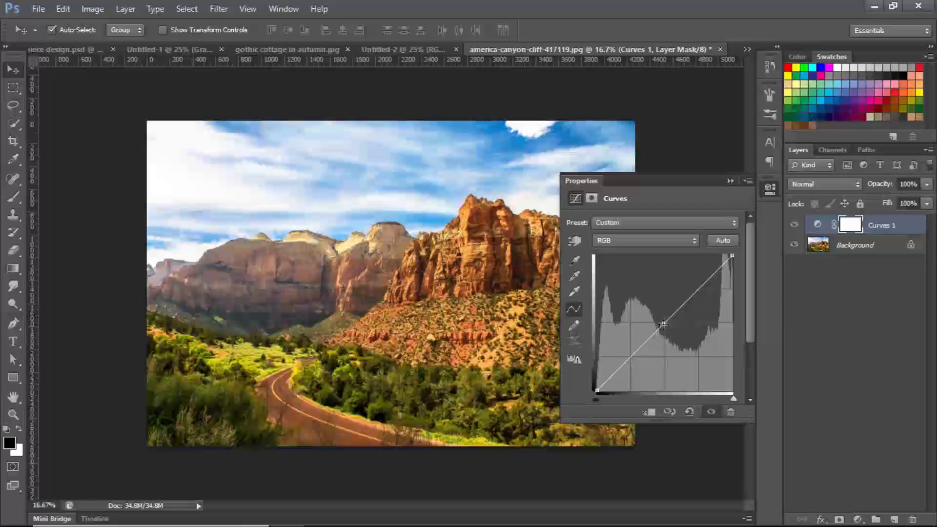
{"action": "left_click_drag", "start_coordinate": [697, 291], "coordinate": [693, 286]}
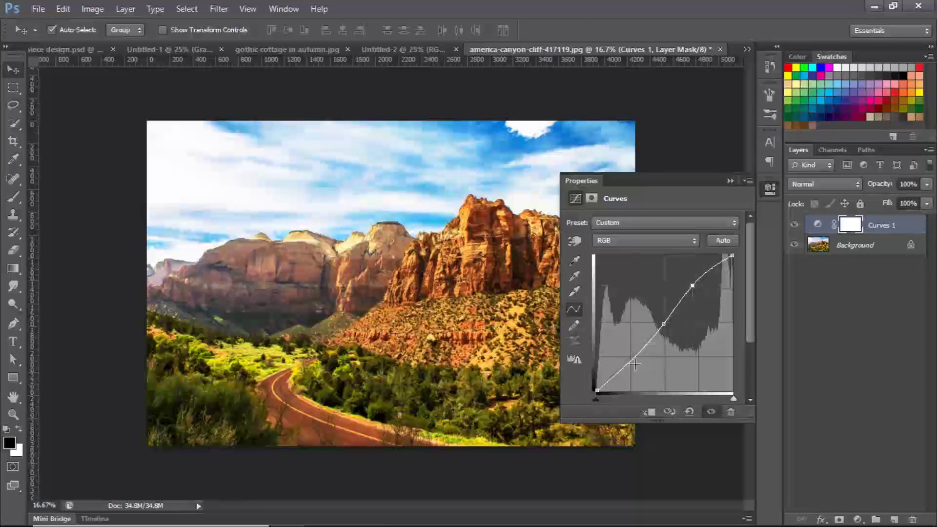
{"action": "left_click_drag", "start_coordinate": [632, 359], "coordinate": [637, 362]}
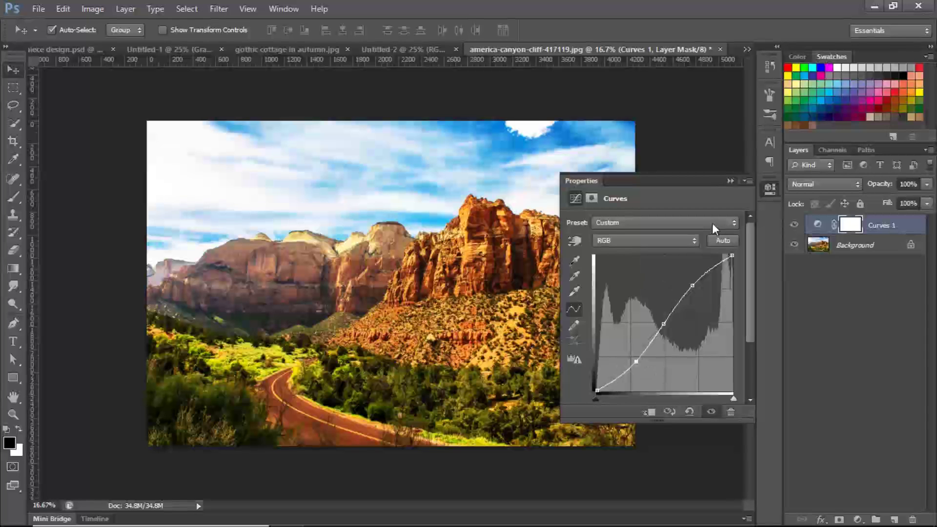
{"action": "left_click", "coordinate": [730, 181]}
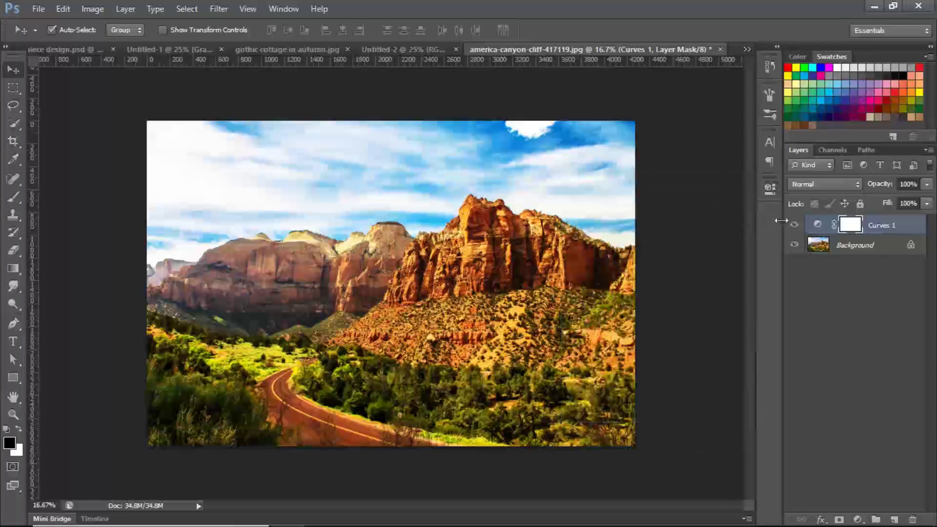
{"action": "left_click", "coordinate": [794, 225]}
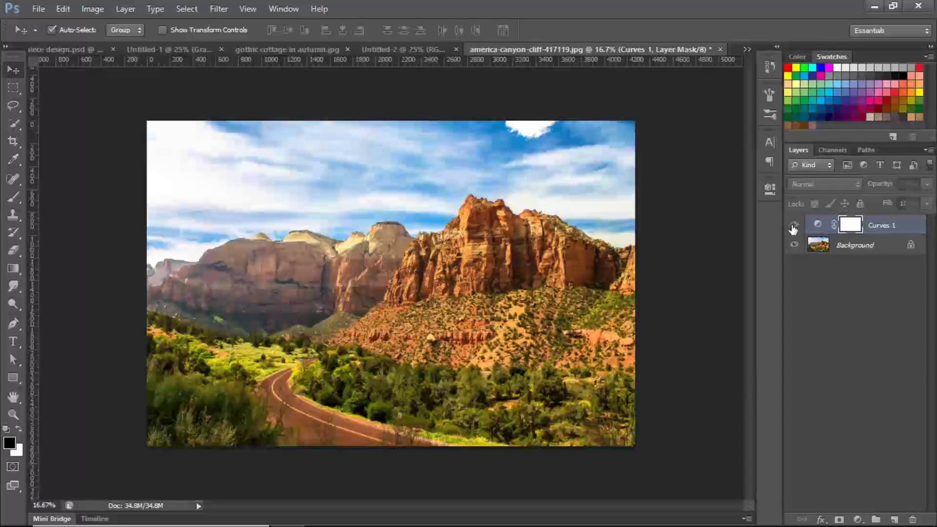
{"action": "left_click", "coordinate": [794, 226]}
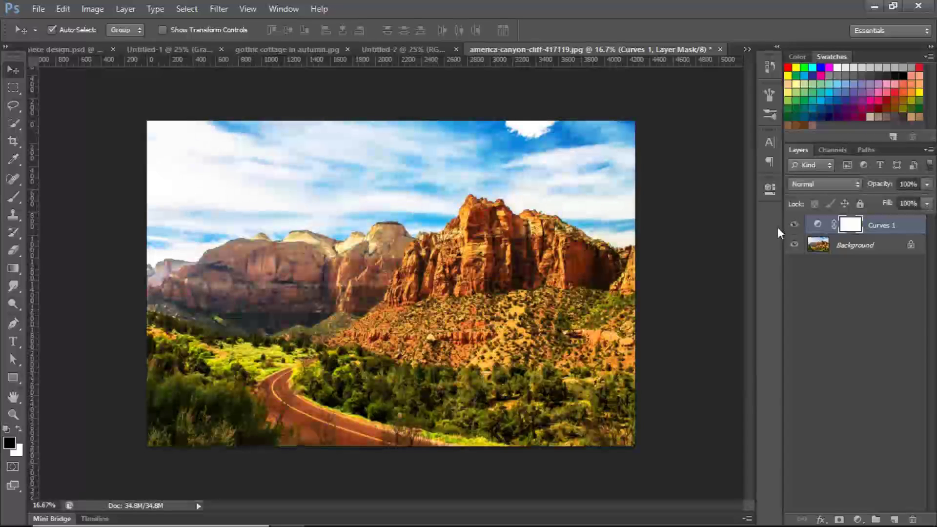
Convert the locked Background to a regular layer and merge it with the Curves 1 adjustment layer.
{"action": "double_click", "coordinate": [912, 247]}
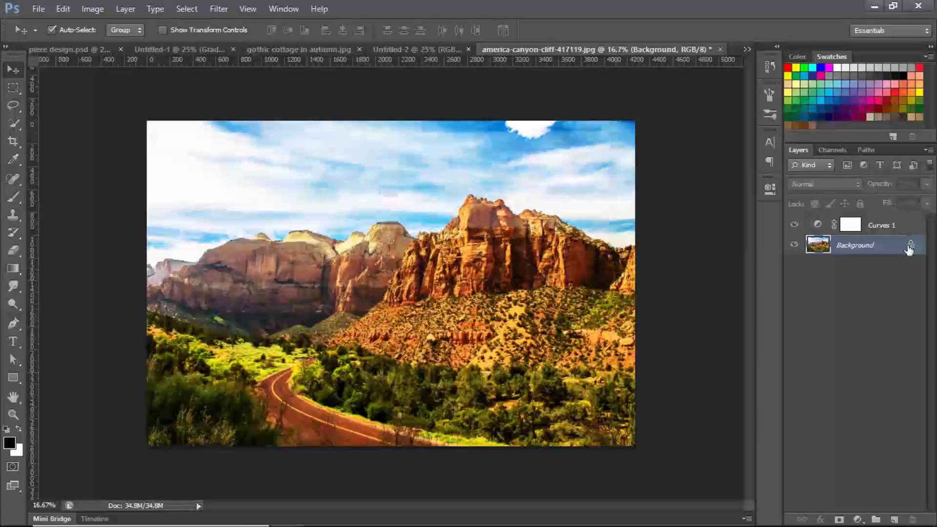
{"action": "left_click", "coordinate": [591, 161]}
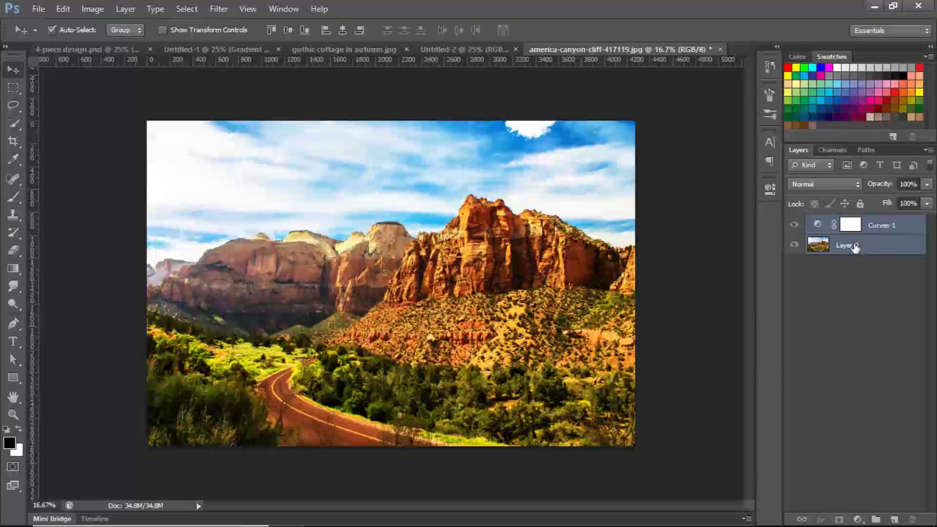
{"action": "key", "text": "ctrl+e"}
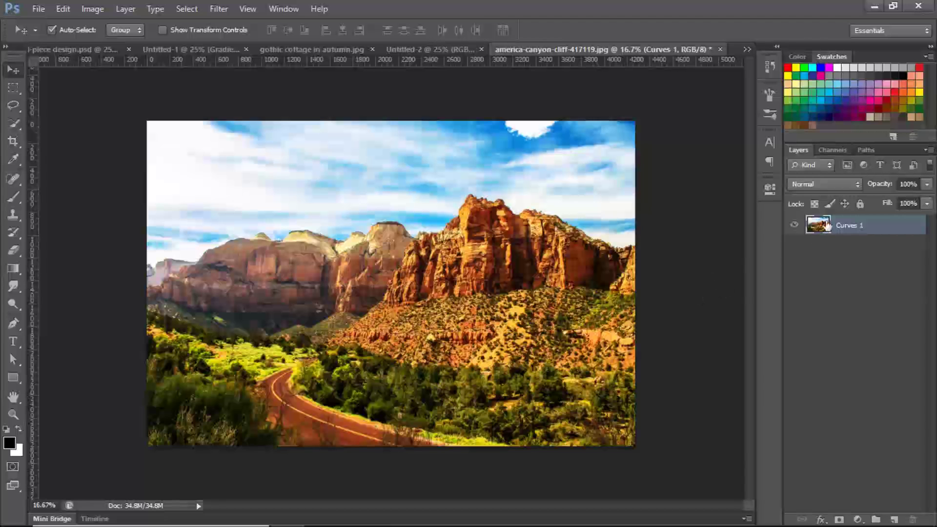
{"action": "left_click", "coordinate": [794, 225]}
{"action": "left_click", "coordinate": [794, 226]}
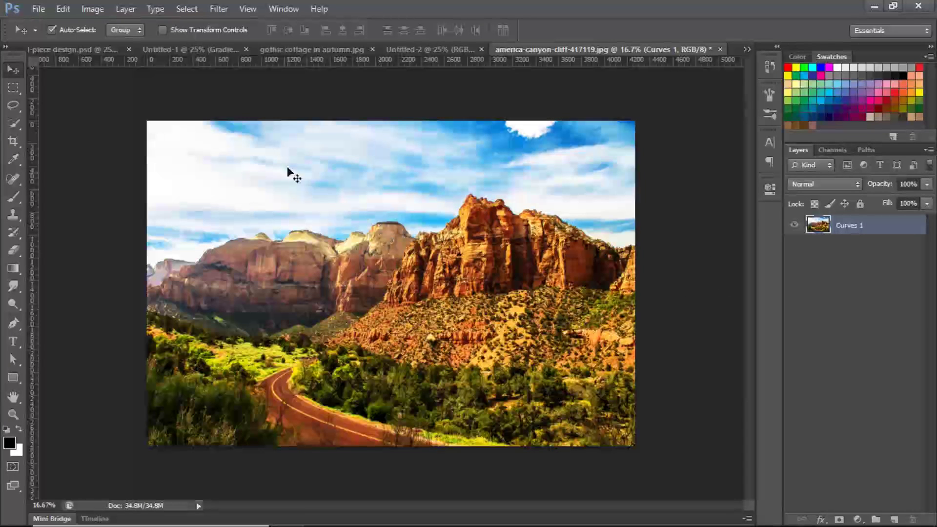
Move the merged canyon photo into the blank Untitled-2 document as a new layer.
{"action": "left_click", "coordinate": [412, 50]}
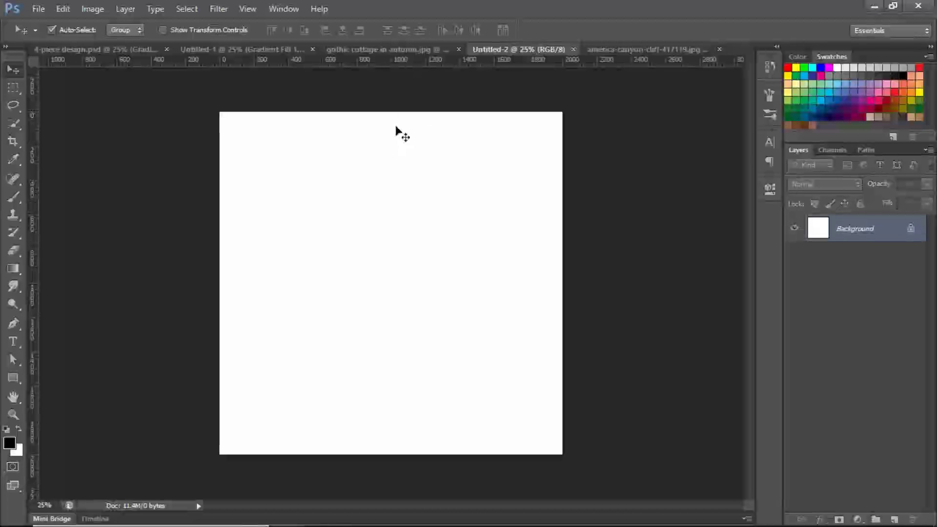
{"action": "left_click", "coordinate": [572, 50]}
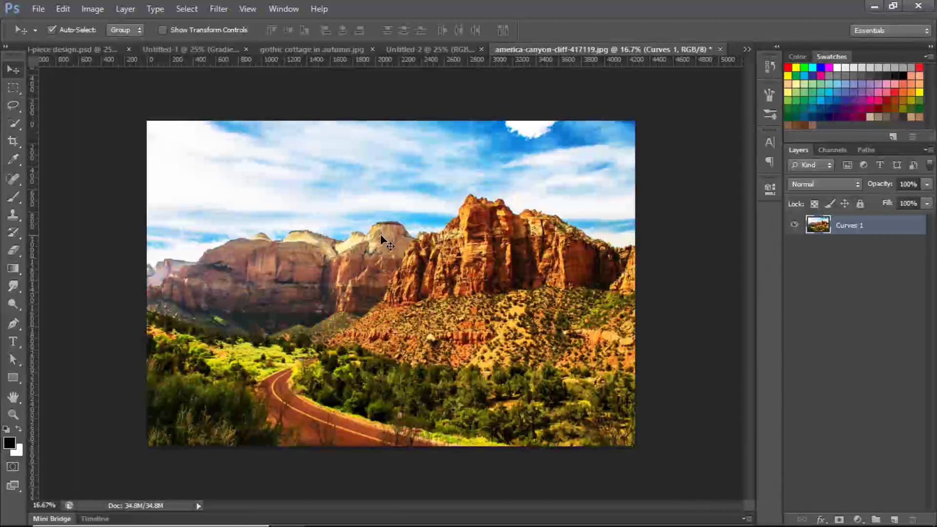
{"action": "left_click_drag", "start_coordinate": [381, 234], "coordinate": [399, 225]}
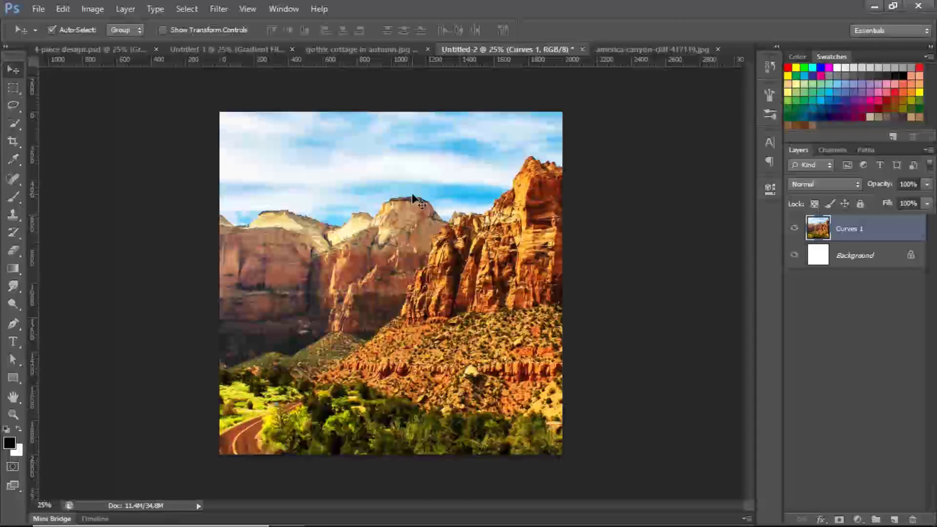
Scale the canyon photo layer to about 55% and position it across the lower part of the canvas, spanning its full width.
{"action": "key", "text": "ctrl+t"}
{"action": "key", "text": "ctrl+minus"}
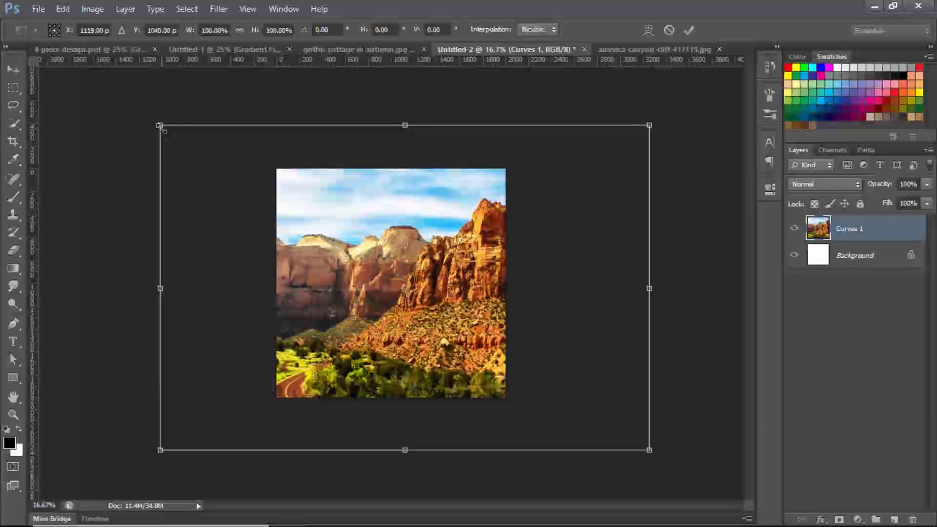
{"action": "left_click_drag", "start_coordinate": [161, 126], "coordinate": [302, 201]}
{"action": "left_click_drag", "start_coordinate": [385, 318], "coordinate": [317, 258]}
{"action": "left_click_drag", "start_coordinate": [222, 152], "coordinate": [271, 185]}
{"action": "left_click_drag", "start_coordinate": [364, 304], "coordinate": [335, 307]}
{"action": "left_click_drag", "start_coordinate": [244, 189], "coordinate": [271, 206]}
{"action": "left_click_drag", "start_coordinate": [342, 269], "coordinate": [321, 268]}
{"action": "left_click_drag", "start_coordinate": [250, 207], "coordinate": [261, 214]}
{"action": "left_click_drag", "start_coordinate": [335, 279], "coordinate": [318, 277]}
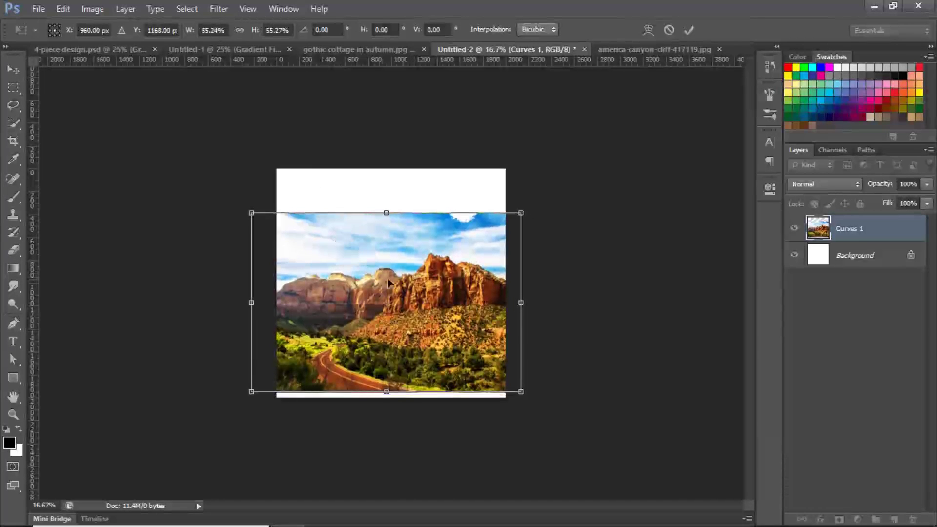
{"action": "left_click", "coordinate": [689, 30]}
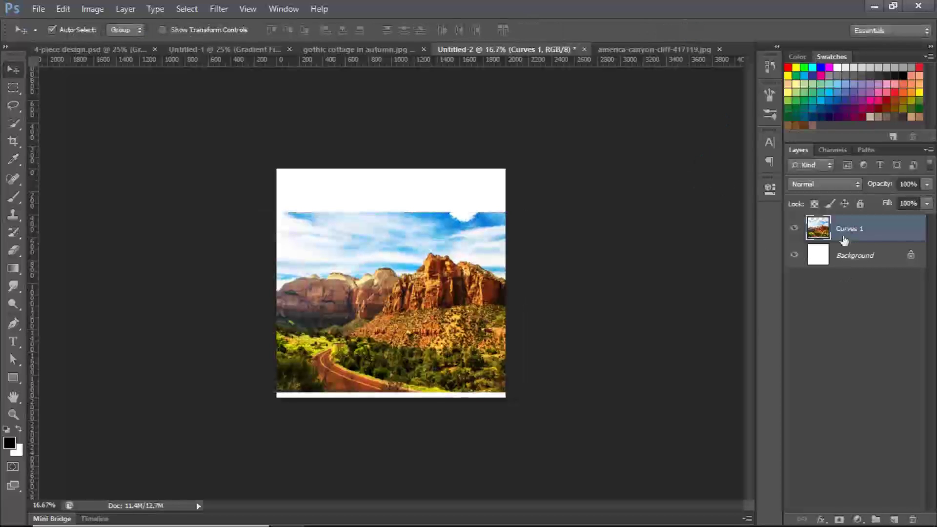
Hide the Curves 1 canyon photo layer.
{"action": "left_click", "coordinate": [794, 228]}
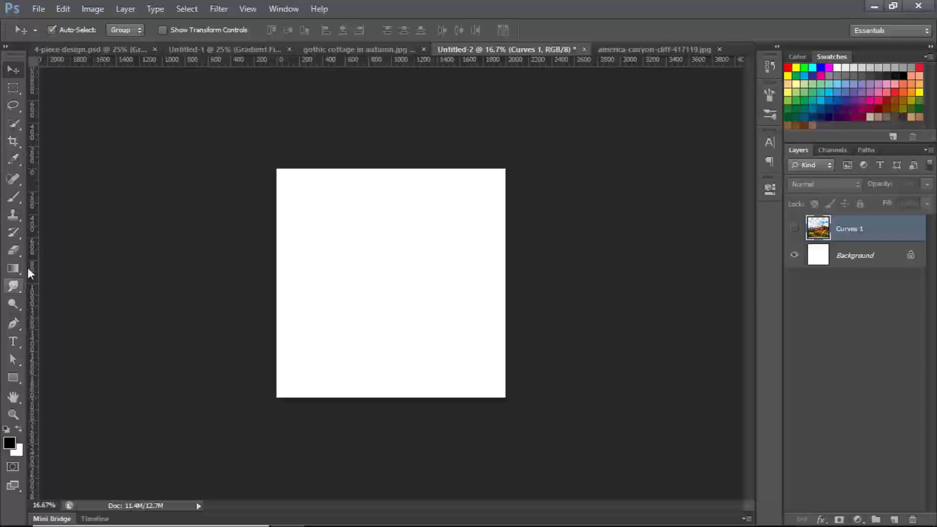
{"action": "left_click", "coordinate": [14, 324]}
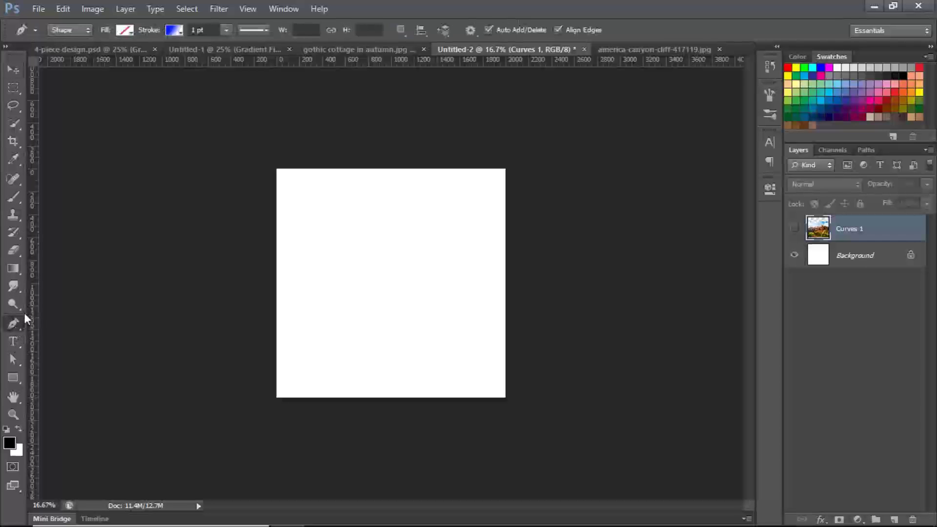
{"action": "left_click", "coordinate": [15, 321]}
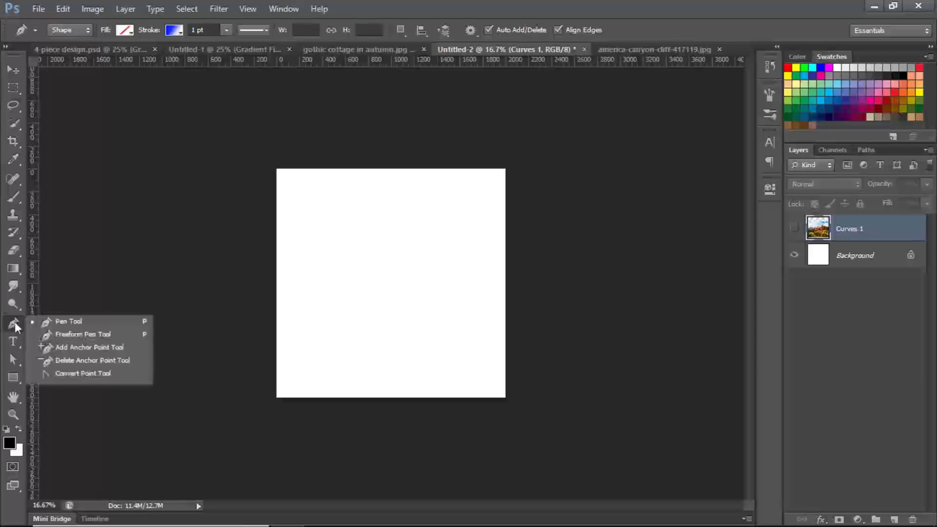
{"action": "left_click", "coordinate": [46, 318]}
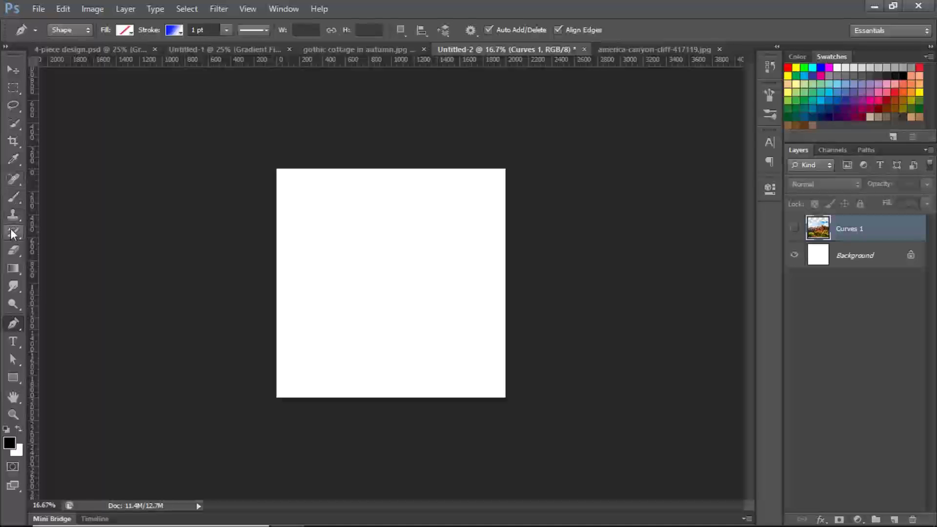
{"action": "left_click", "coordinate": [13, 377]}
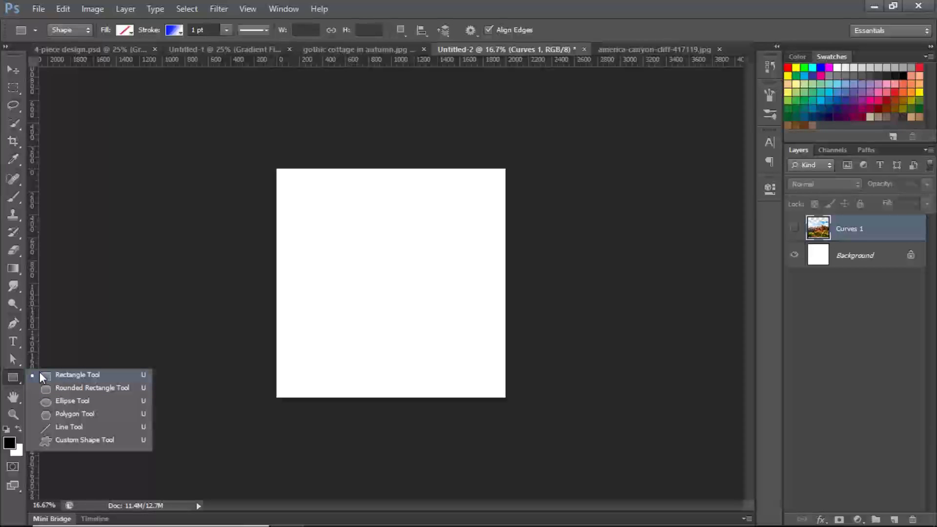
{"action": "left_click", "coordinate": [73, 375]}
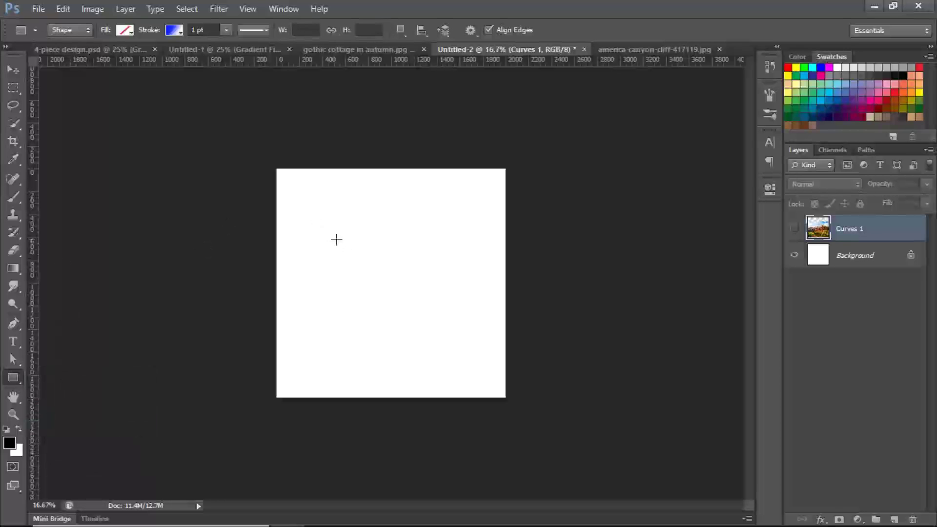
{"action": "left_click", "coordinate": [14, 325]}
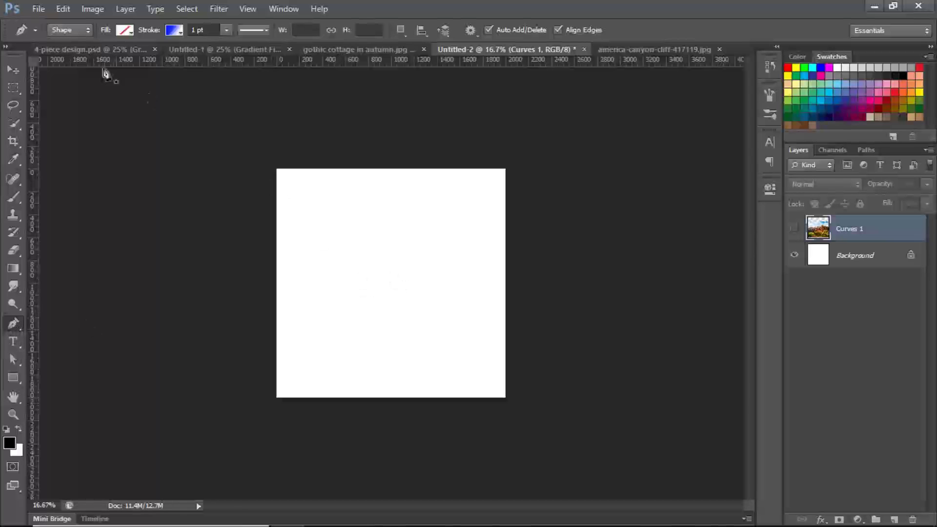
{"action": "left_click", "coordinate": [56, 32]}
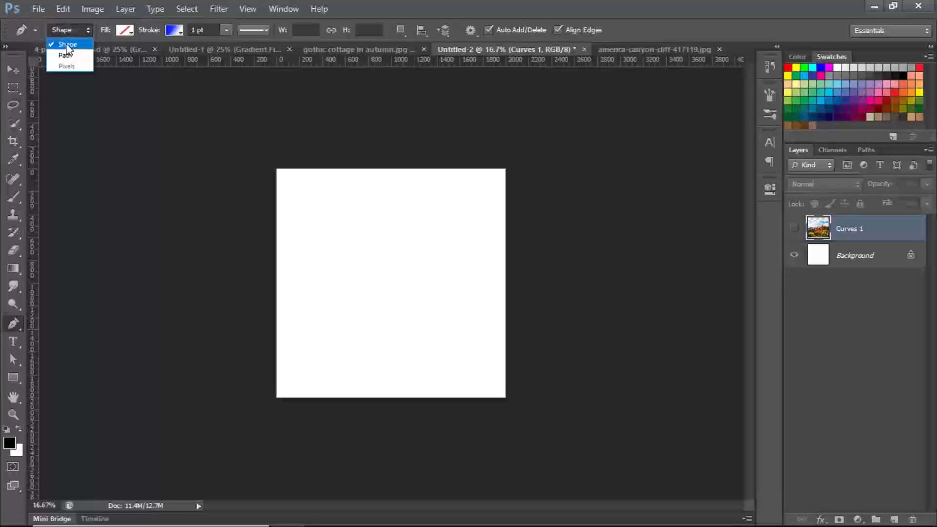
{"action": "left_click", "coordinate": [66, 46]}
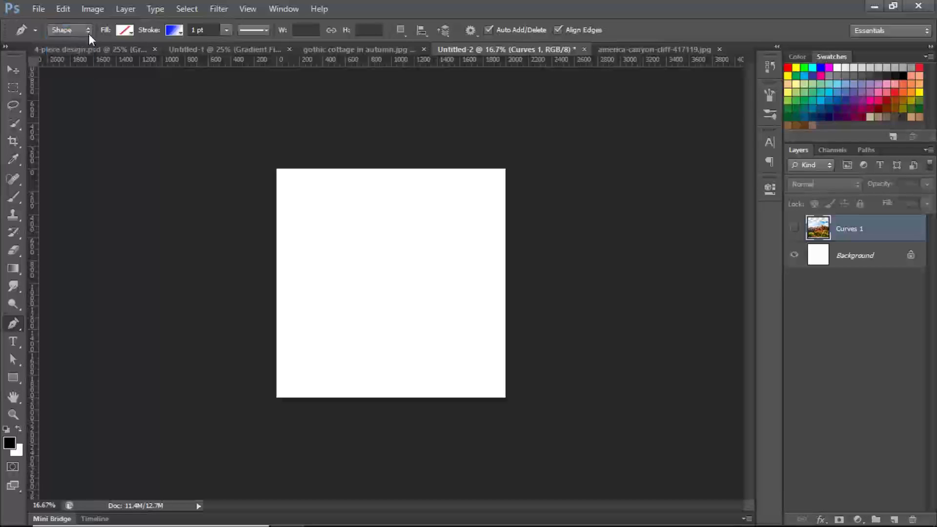
Draw a rectangle shape about 608 px wide and 940 px high in the left half of the white canvas.
{"action": "left_click", "coordinate": [17, 377]}
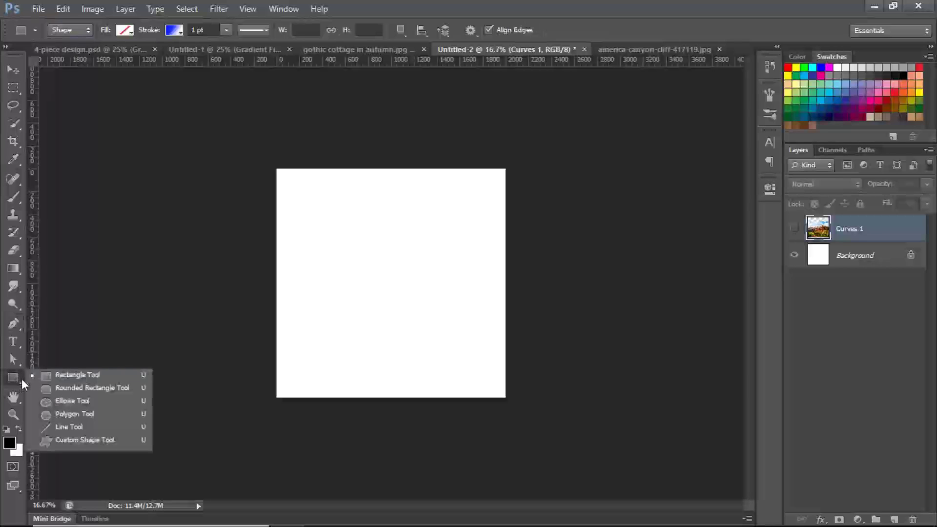
{"action": "left_click", "coordinate": [51, 376]}
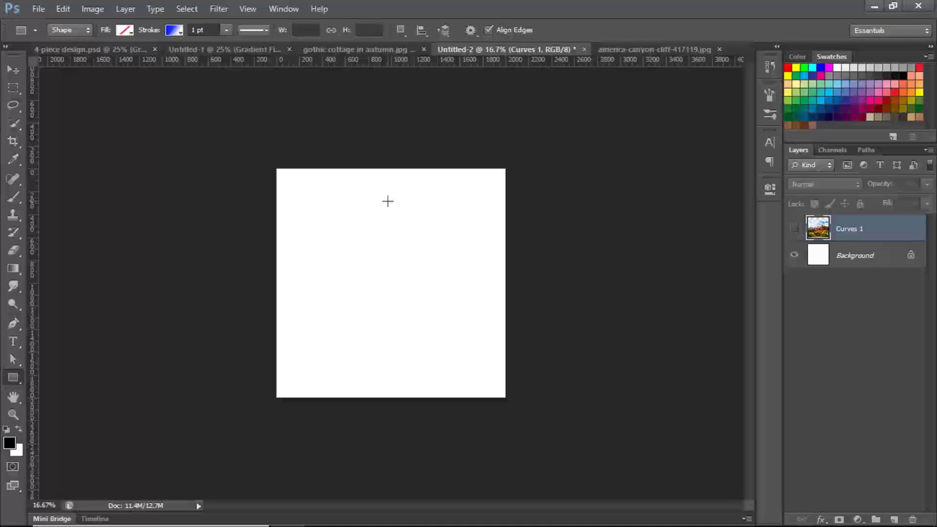
{"action": "key", "text": "ctrl+plus"}
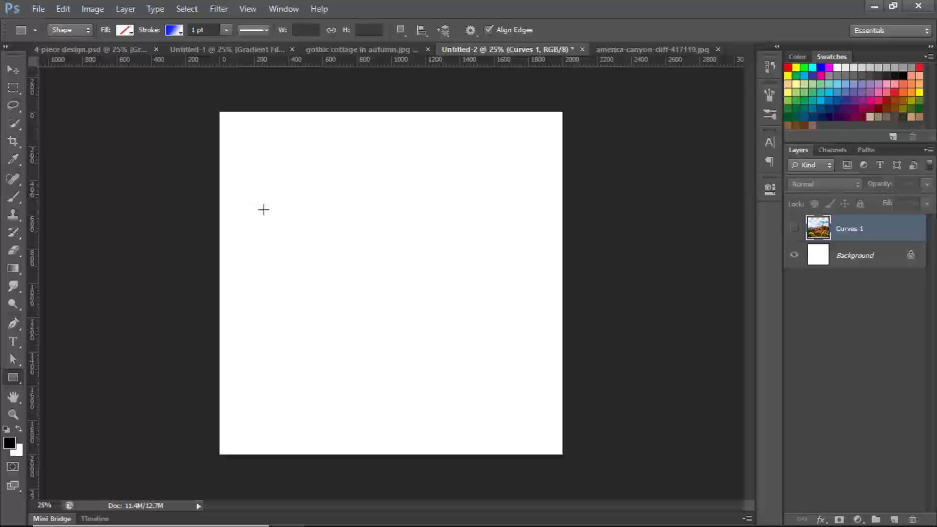
{"action": "left_click_drag", "start_coordinate": [253, 198], "coordinate": [357, 359]}
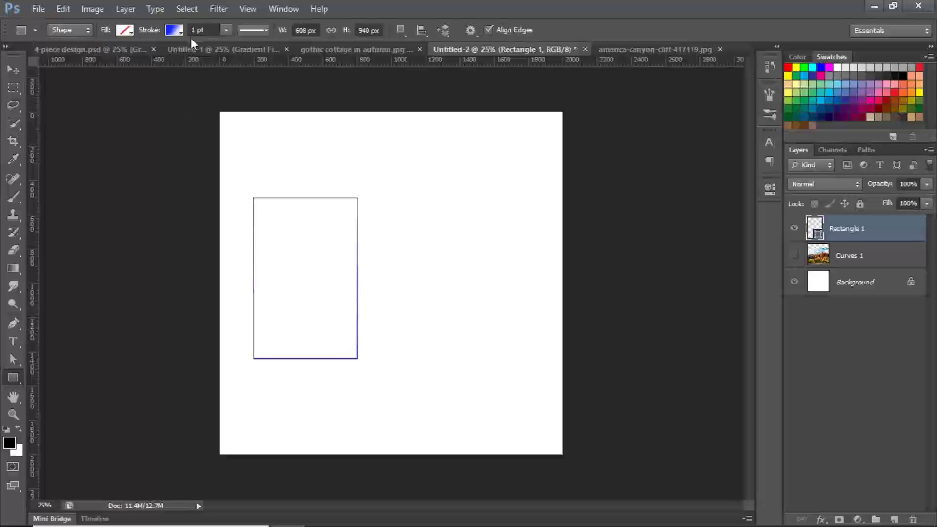
Try a solid black stroke on the rectangle instead of the blue gradient.
{"action": "left_click", "coordinate": [176, 31]}
{"action": "left_click", "coordinate": [176, 30]}
{"action": "left_click", "coordinate": [176, 31]}
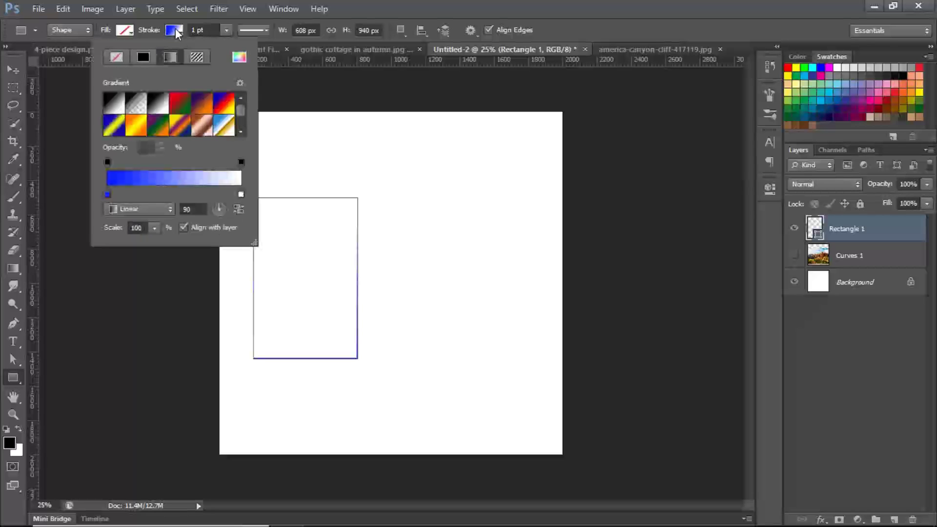
{"action": "left_click", "coordinate": [143, 57]}
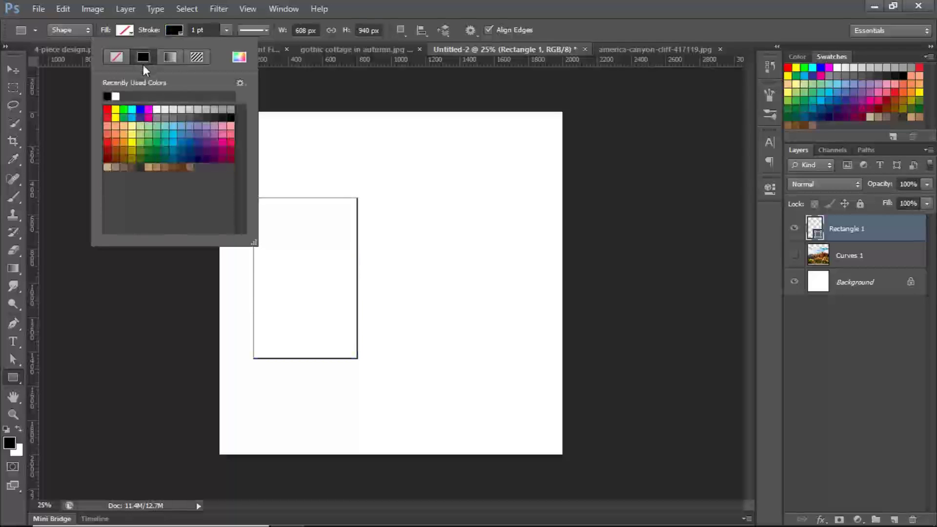
{"action": "left_click", "coordinate": [175, 30]}
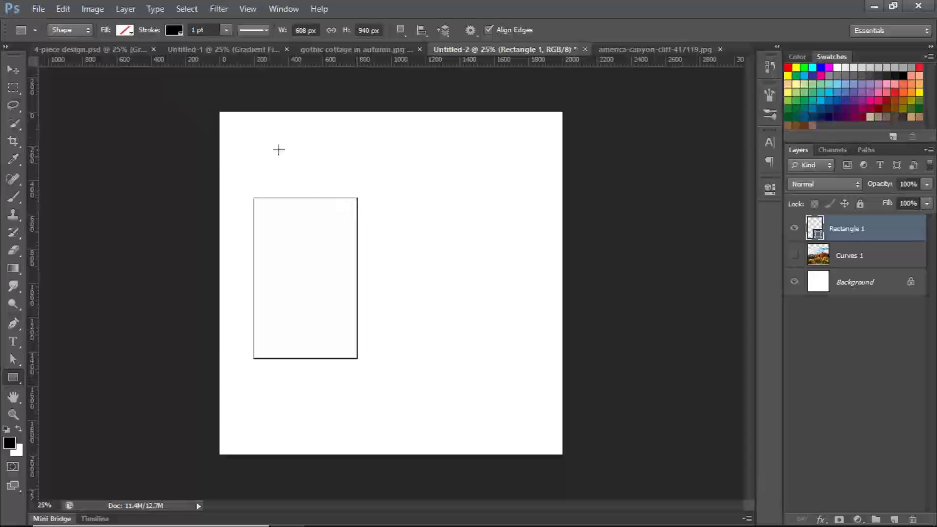
Remove the rectangle's stroke and fill the shape with solid black.
{"action": "left_click", "coordinate": [175, 31]}
{"action": "left_click", "coordinate": [117, 58]}
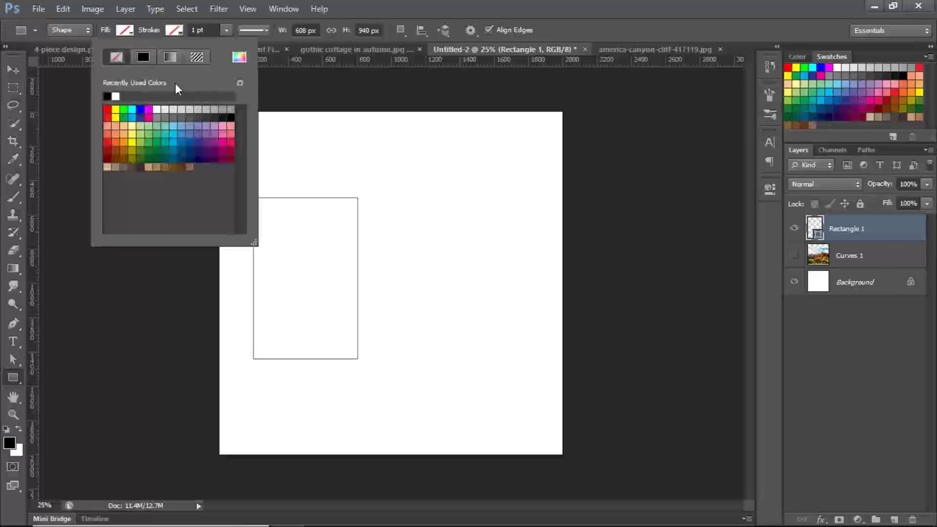
{"action": "left_click", "coordinate": [173, 31]}
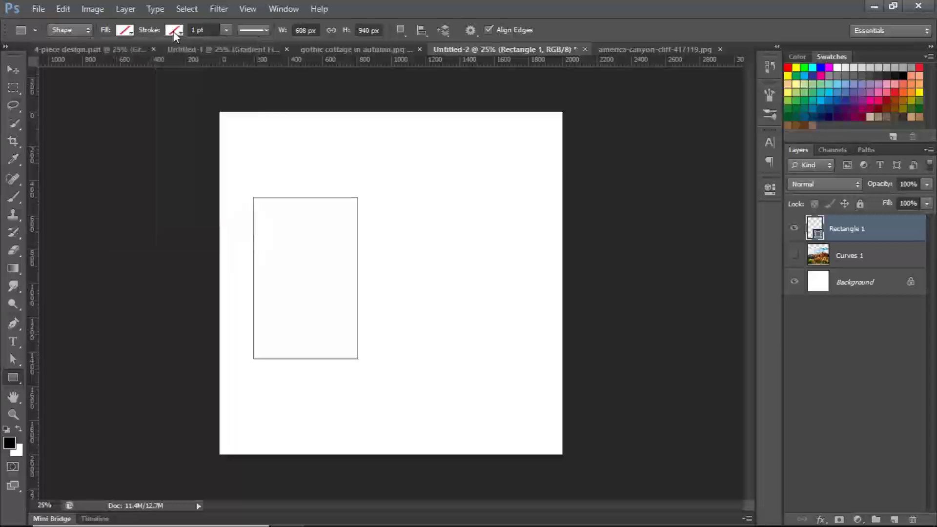
{"action": "left_click", "coordinate": [126, 31]}
{"action": "left_click", "coordinate": [125, 31]}
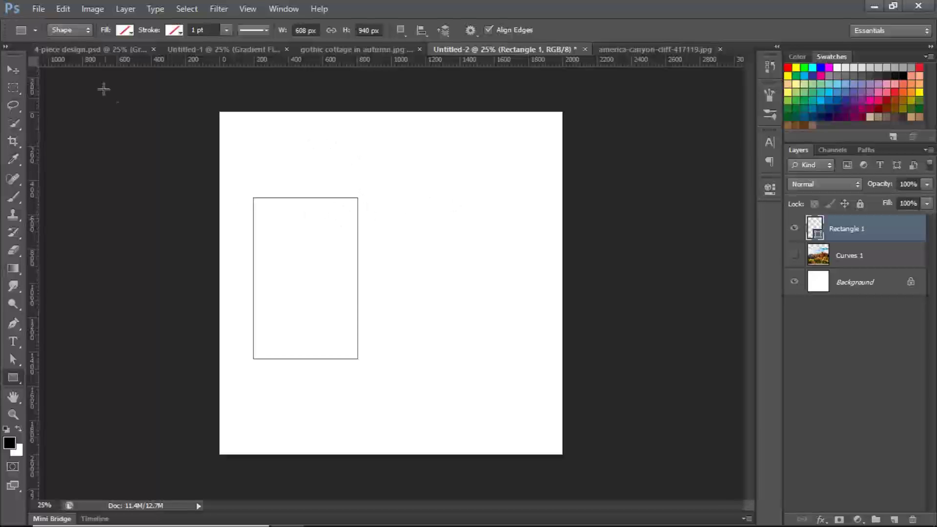
{"action": "left_click", "coordinate": [125, 30]}
{"action": "left_click", "coordinate": [94, 57]}
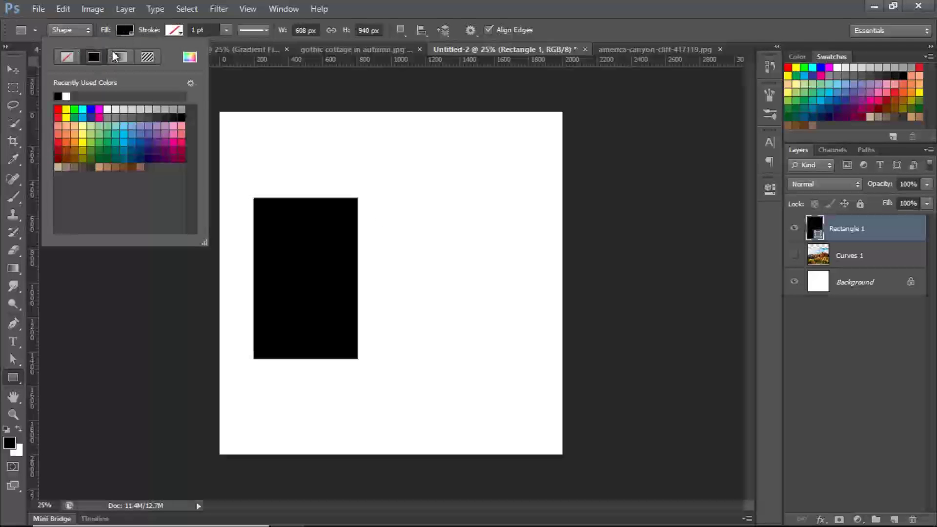
{"action": "left_click", "coordinate": [127, 32]}
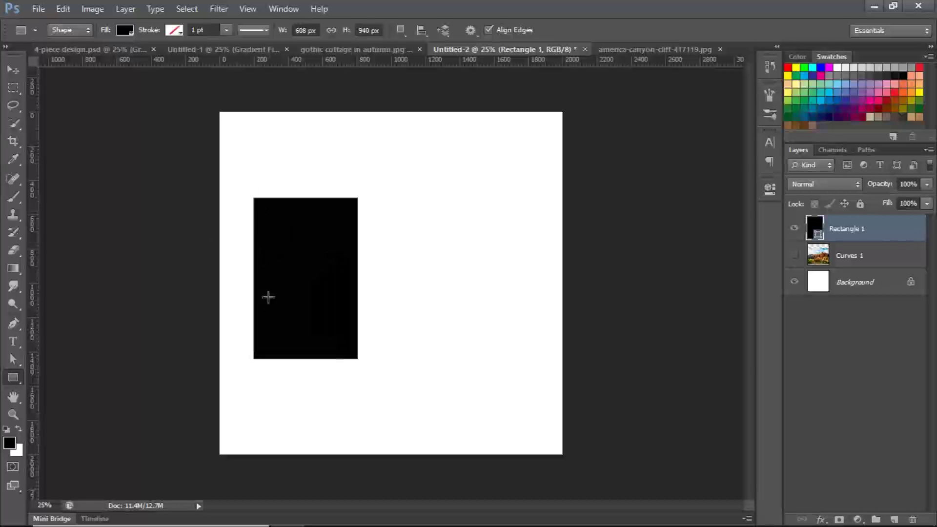
Duplicate the black rectangle about 640 px to its right with a narrow gap, and shift the copy lower on the canvas.
{"action": "key", "text": "v"}
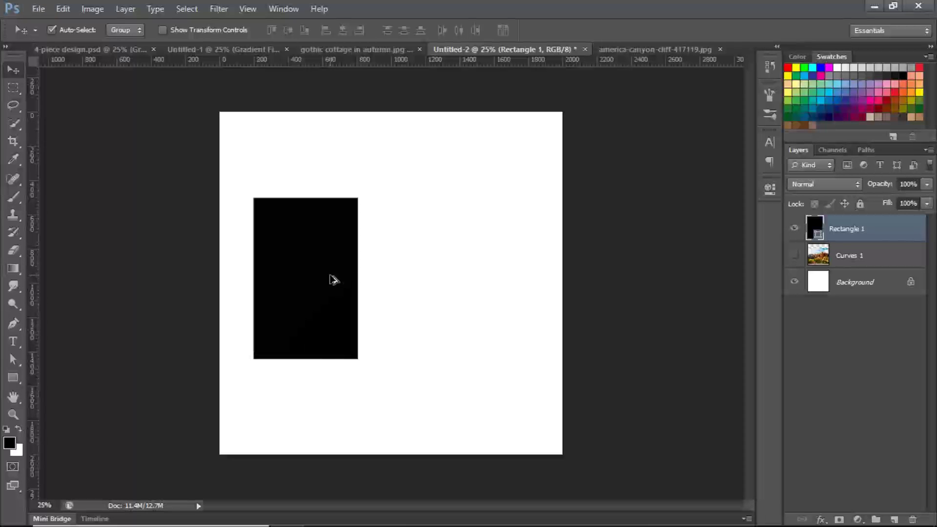
{"action": "left_click_drag", "start_coordinate": [333, 279], "coordinate": [442, 299]}
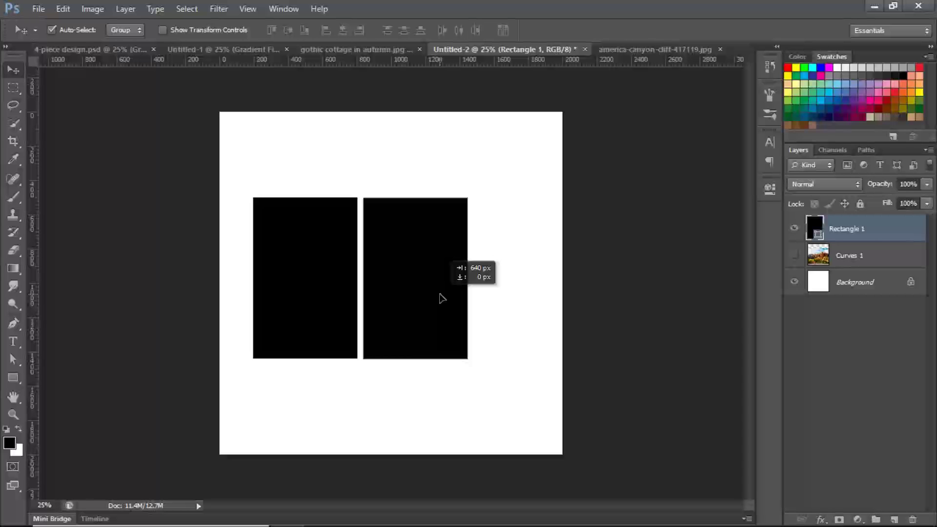
{"action": "left_click_drag", "start_coordinate": [442, 298], "coordinate": [440, 298]}
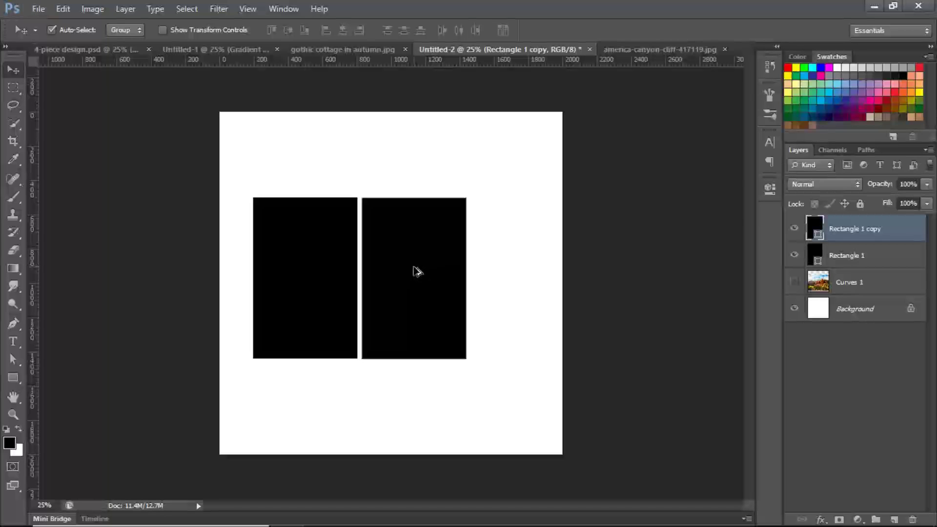
{"action": "left_click_drag", "start_coordinate": [410, 268], "coordinate": [427, 326]}
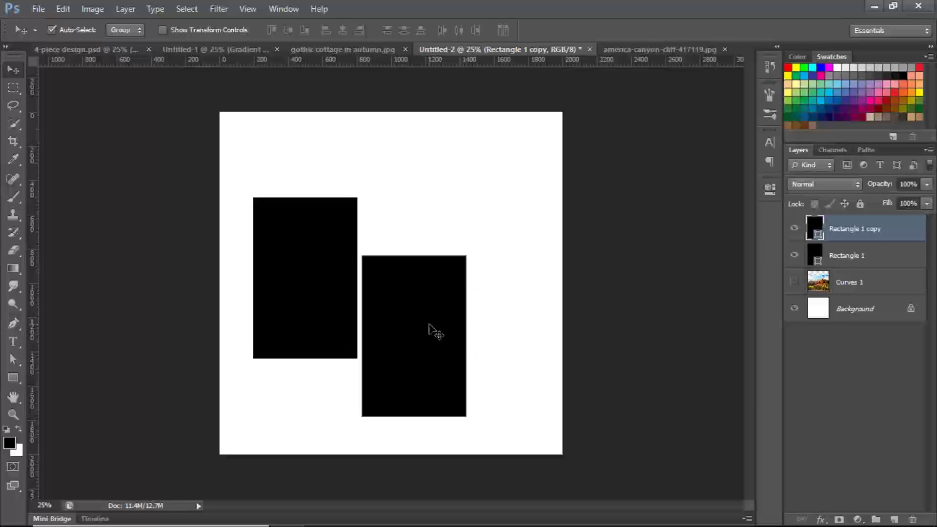
Show the Curves 1 photo layer again and place a duplicate of it directly above each of the five rectangle layers.
{"action": "left_click", "coordinate": [795, 284]}
{"action": "left_click", "coordinate": [794, 283]}
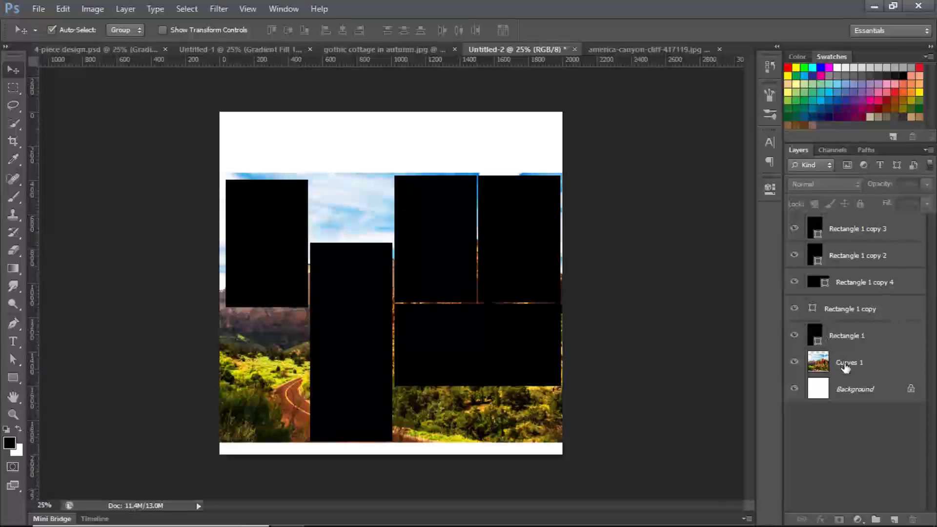
{"action": "left_click", "coordinate": [847, 366]}
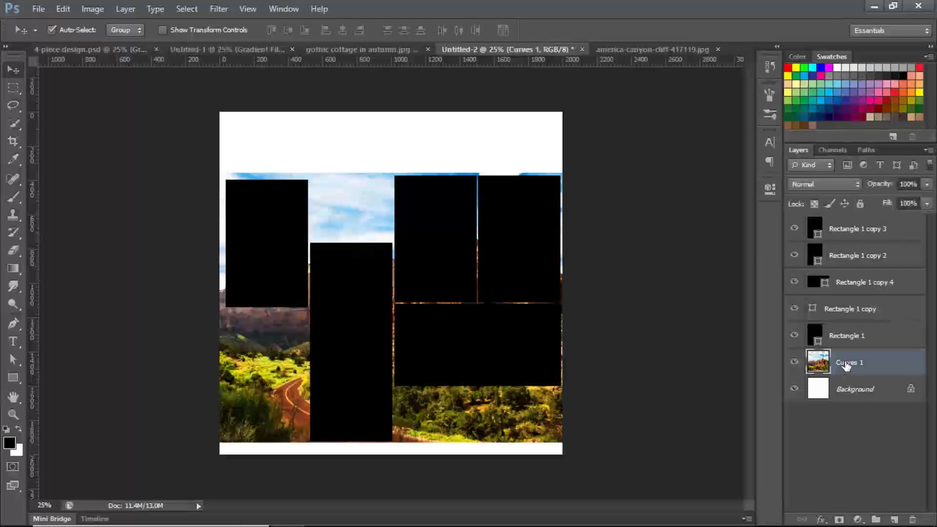
{"action": "key", "text": "alt"}
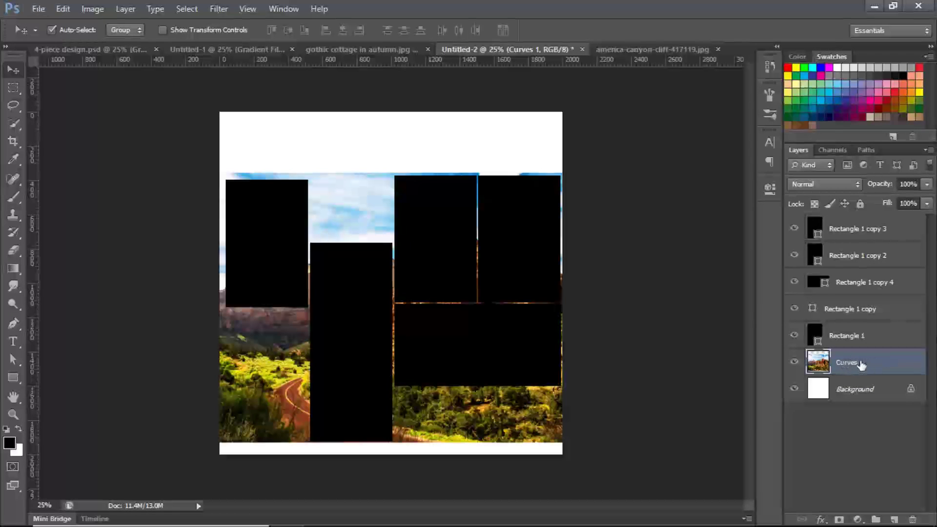
{"action": "left_click_drag", "start_coordinate": [860, 364], "coordinate": [857, 222]}
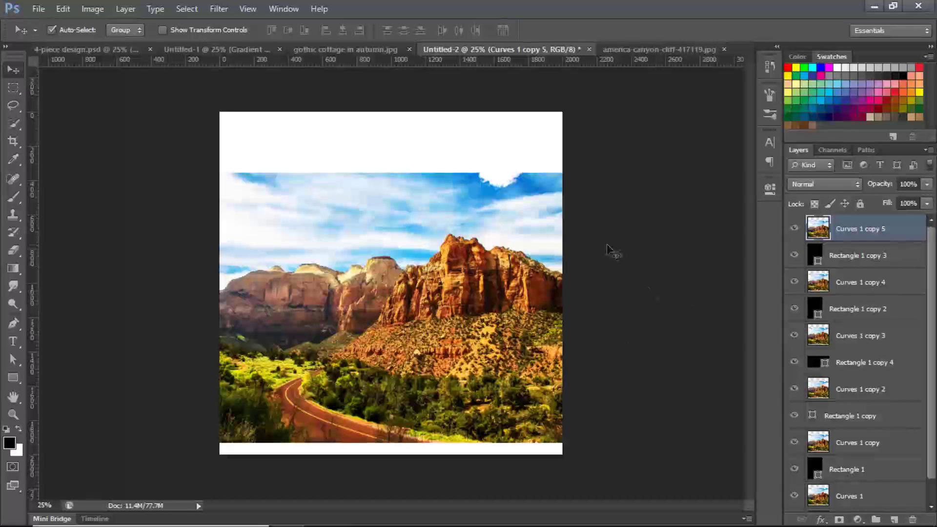
Clip the topmost canyon photo copy to the Rectangle 1 copy 3 shape directly beneath it.
{"action": "left_click_drag", "start_coordinate": [933, 310], "coordinate": [930, 367]}
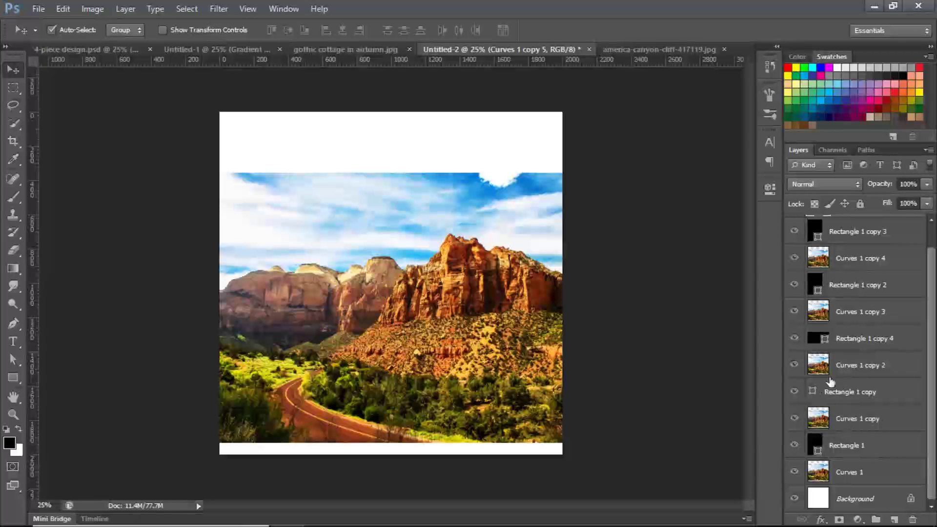
{"action": "left_click_drag", "start_coordinate": [934, 332], "coordinate": [930, 303]}
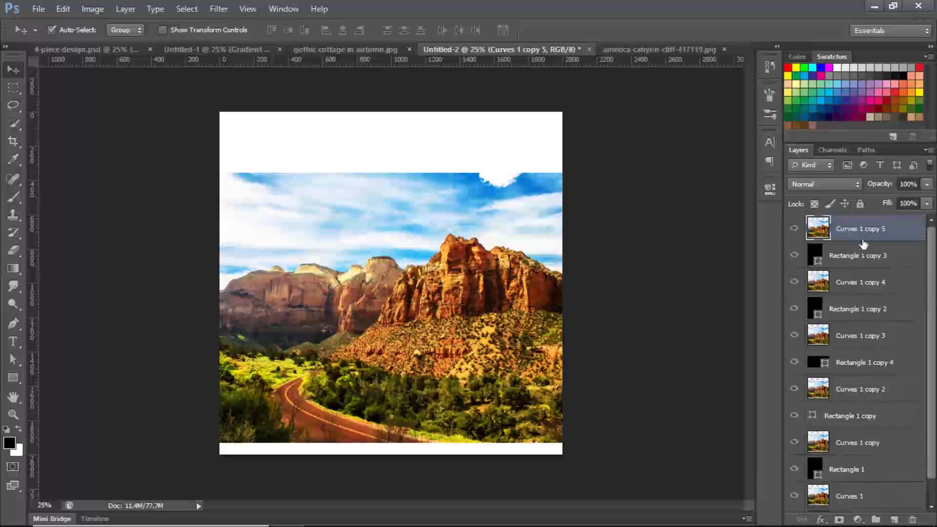
{"action": "left_click_drag", "start_coordinate": [845, 250], "coordinate": [842, 239]}
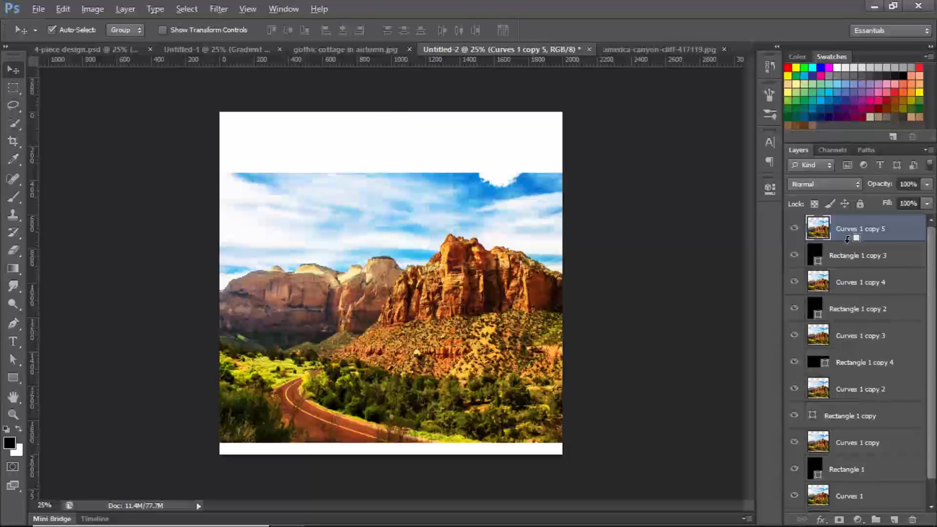
{"action": "left_click", "coordinate": [847, 240], "text": "alt"}
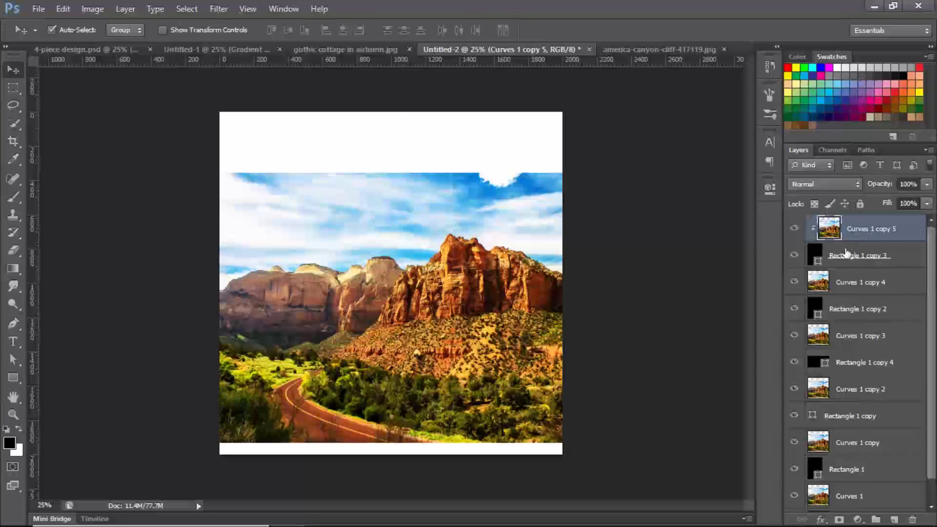
{"action": "left_click_drag", "start_coordinate": [933, 305], "coordinate": [932, 320]}
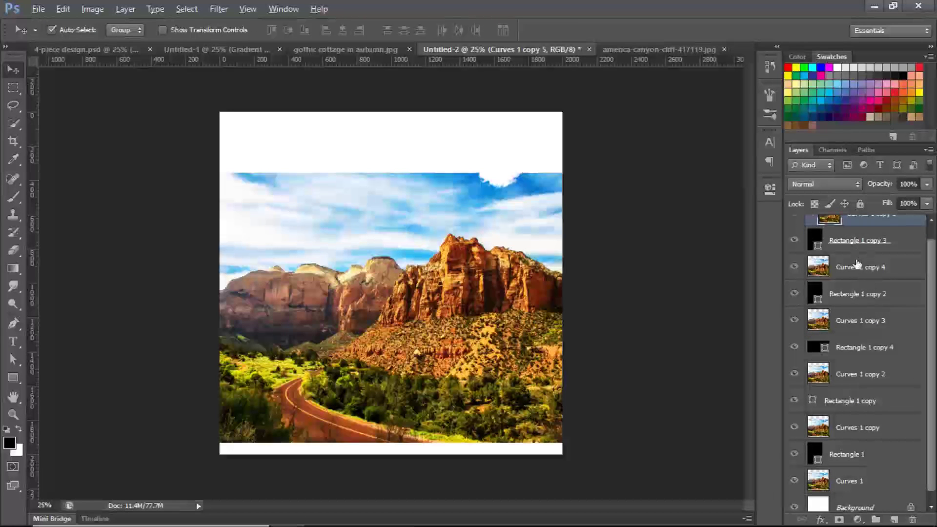
{"action": "scroll", "coordinate": [934, 288], "scroll_direction": "up", "scroll_amount": 1}
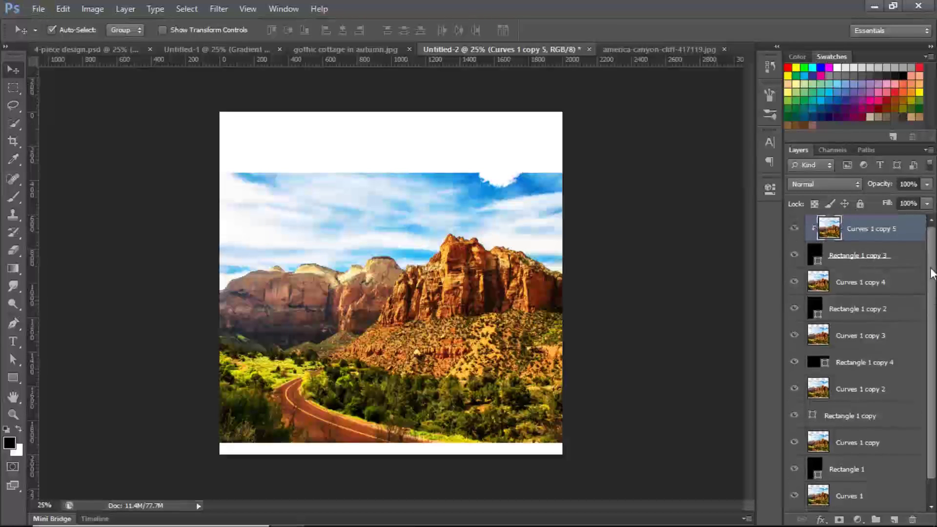
Clip each of the four remaining canyon photo copies to the rectangle layer directly beneath it, and hide the unclipped Curves 1 layer.
{"action": "left_click", "coordinate": [849, 293], "text": "alt"}
{"action": "scroll", "coordinate": [934, 305], "scroll_direction": "down", "scroll_amount": 1}
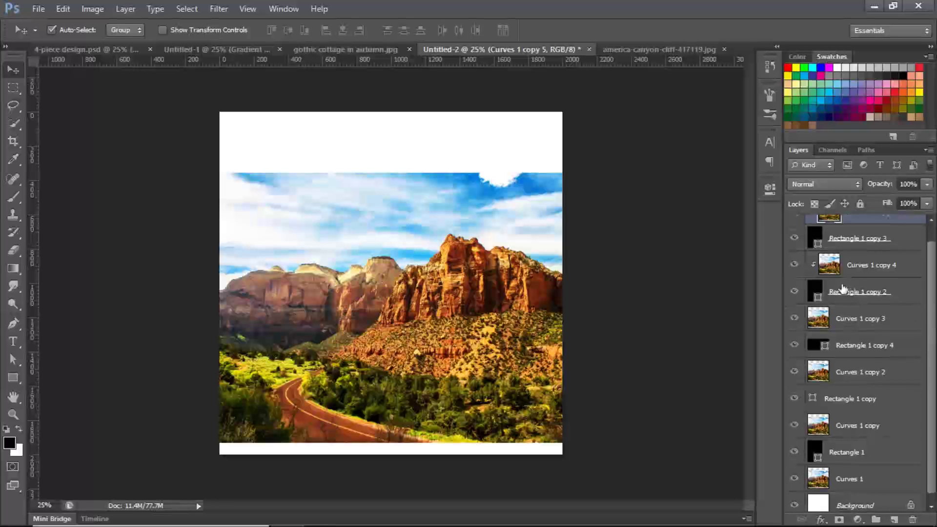
{"action": "left_click", "coordinate": [844, 330], "text": "alt"}
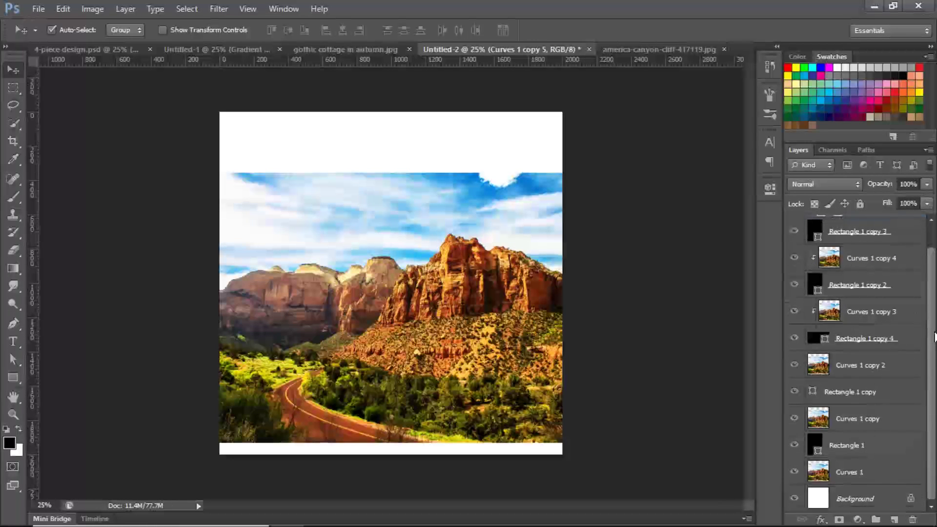
{"action": "left_click", "coordinate": [846, 379], "text": "alt"}
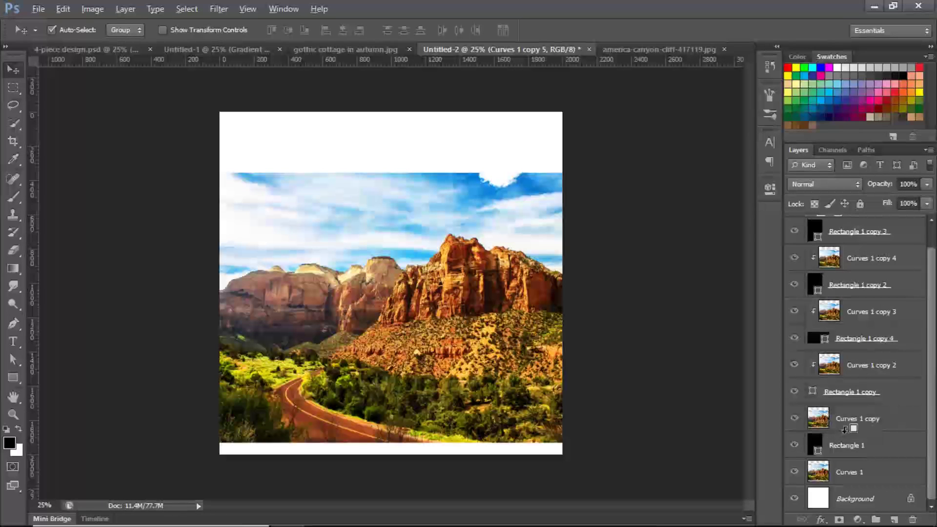
{"action": "left_click", "coordinate": [847, 429], "text": "alt"}
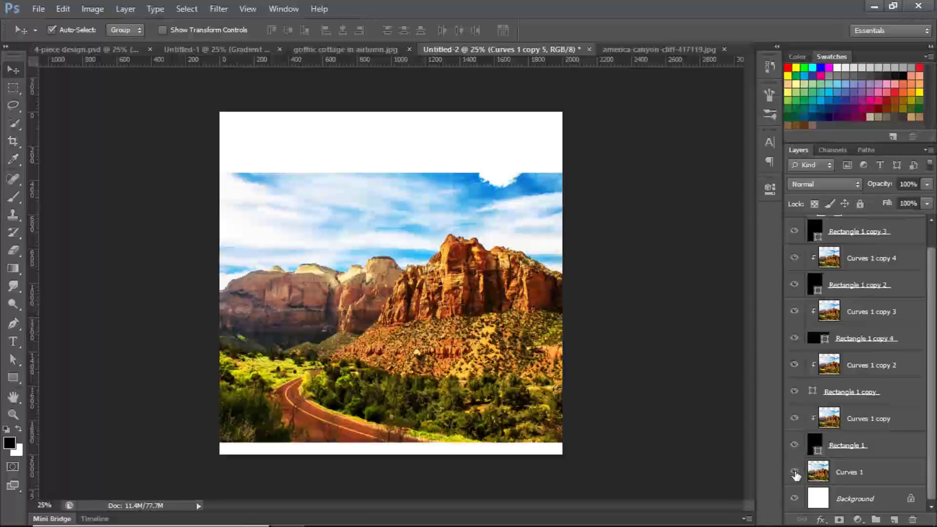
{"action": "left_click", "coordinate": [794, 473]}
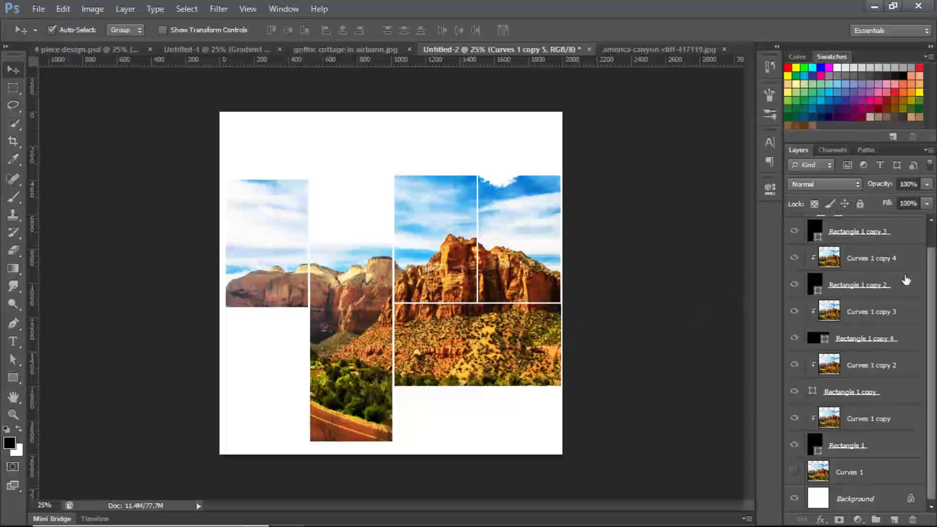
Duplicate the Rectangle 1 copy 3 shape and transform the lower original slightly down and right, centred at about X 1754 px, Y 752 px.
{"action": "scroll", "coordinate": [929, 259], "scroll_direction": "up", "scroll_amount": 1}
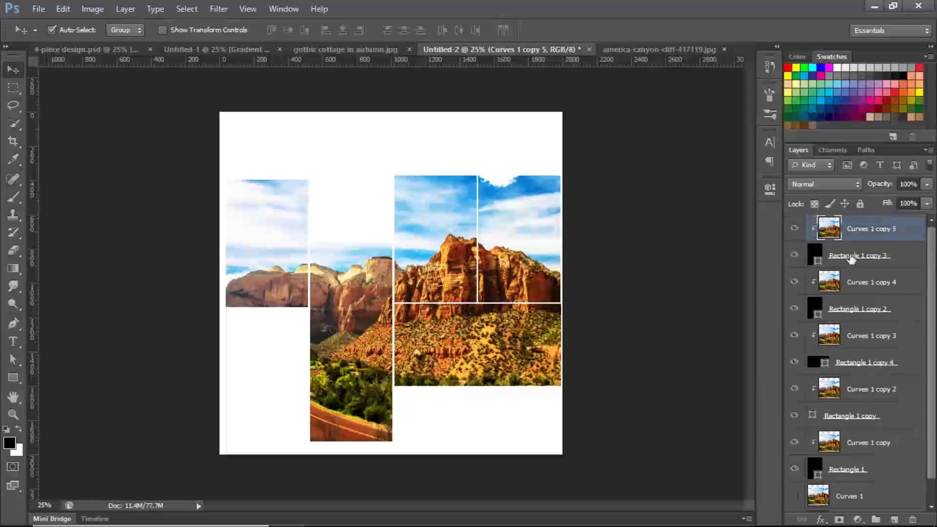
{"action": "left_click", "coordinate": [850, 253]}
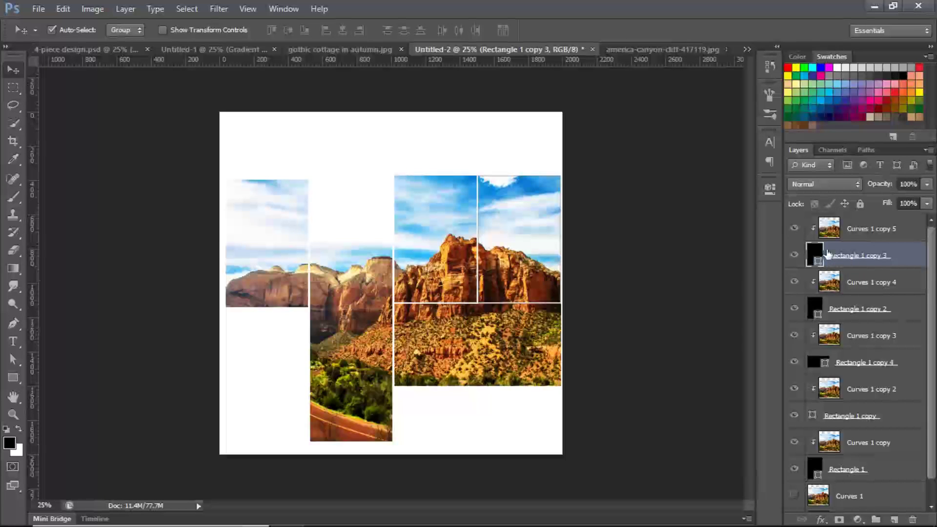
{"action": "key", "text": "ctrl+j"}
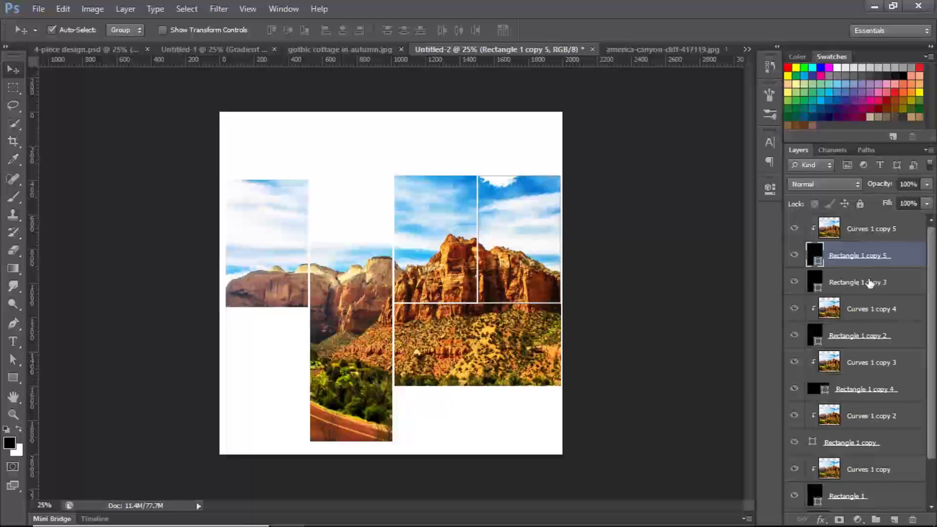
{"action": "left_click", "coordinate": [871, 282]}
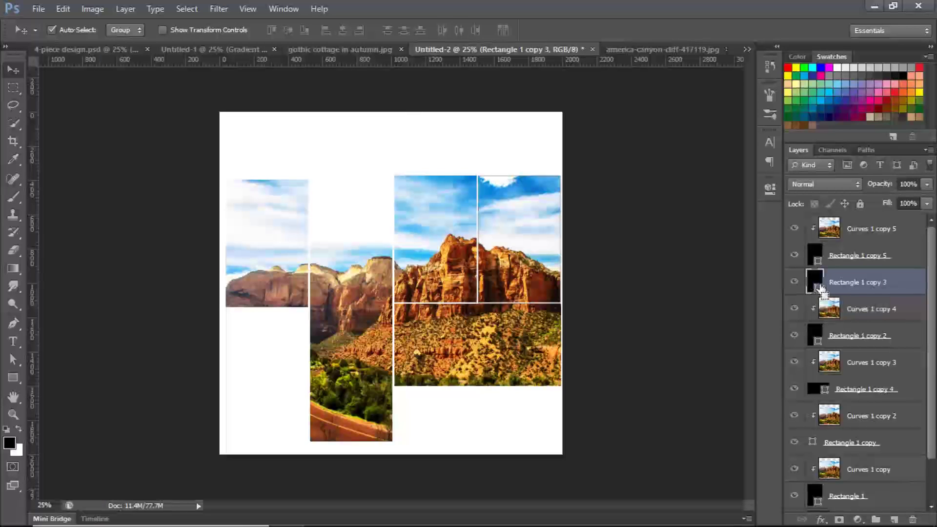
{"action": "key", "text": "ctrl+t"}
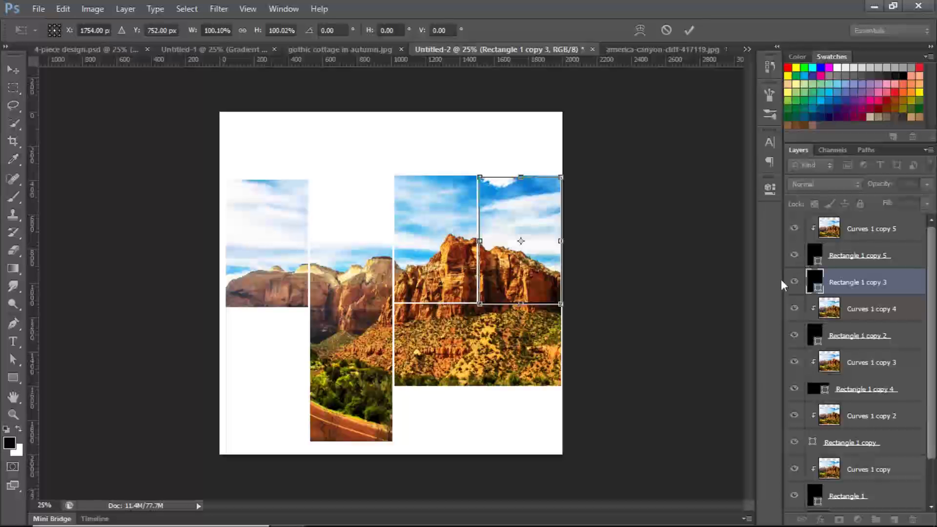
{"action": "key", "text": "Return"}
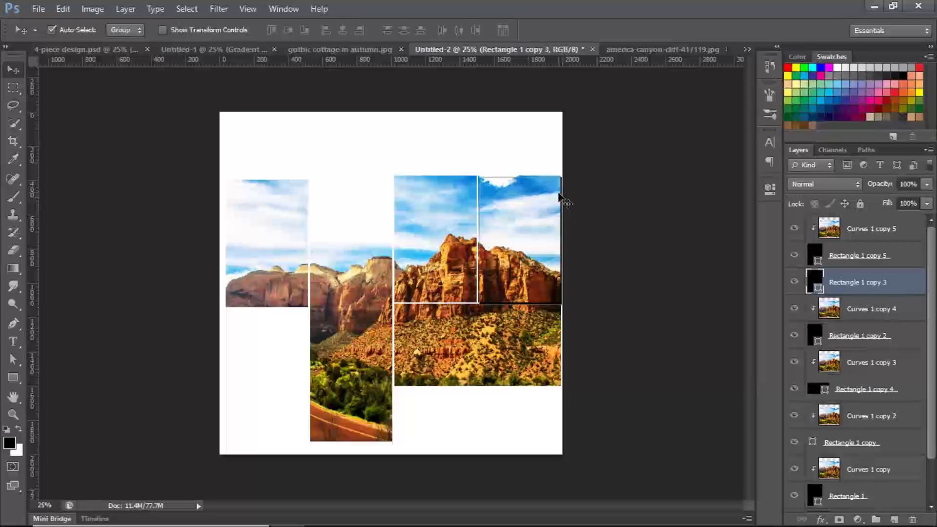
Preview the composition in full screen mode without rulers, and return to the standard screen mode.
{"action": "key", "text": "f"}
{"action": "key", "text": "f"}
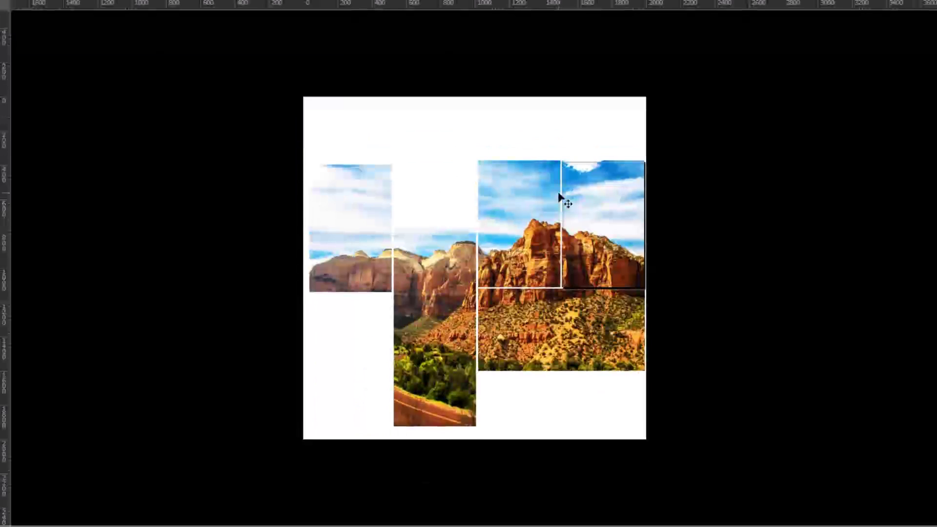
{"action": "key", "text": "ctrl+r"}
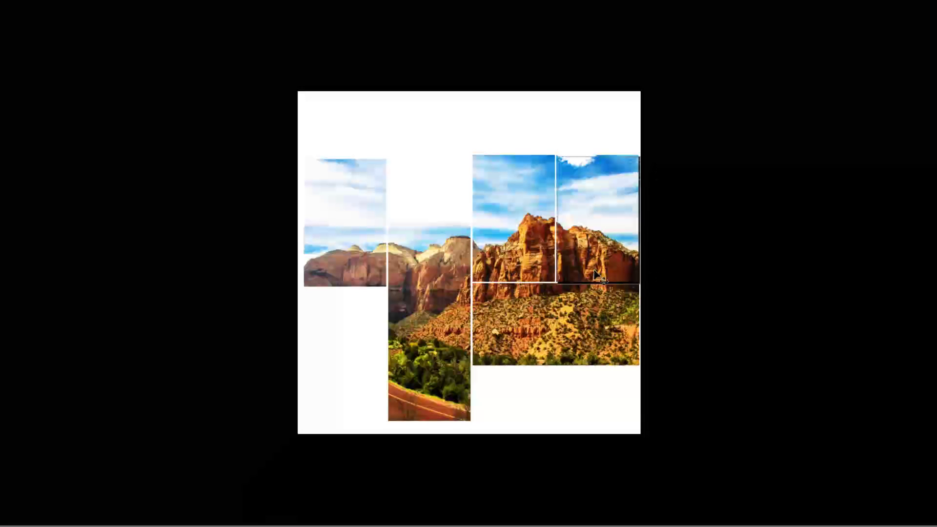
{"action": "key", "text": "f"}
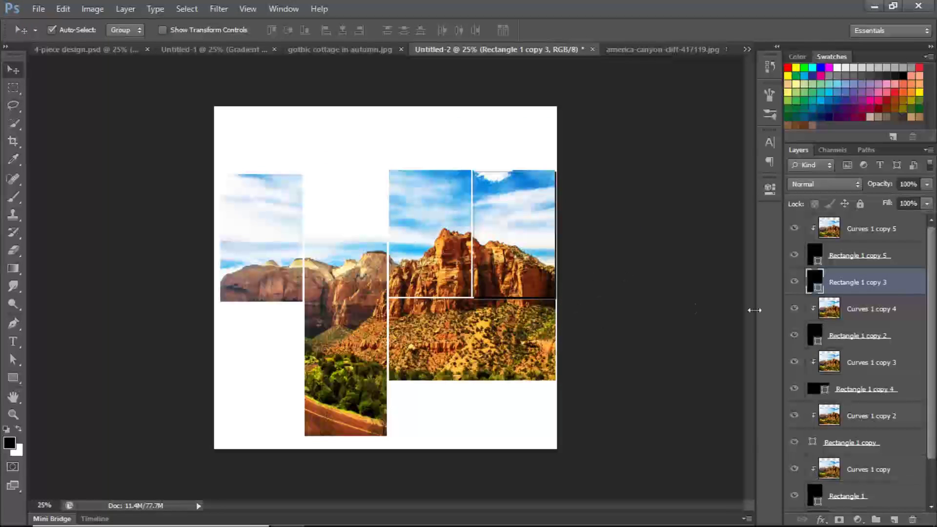
Duplicate Rectangle 1 copy 2, offset the lower original slightly down and right, and select the Rectangle 1 copy 3 layer.
{"action": "left_click", "coordinate": [859, 338]}
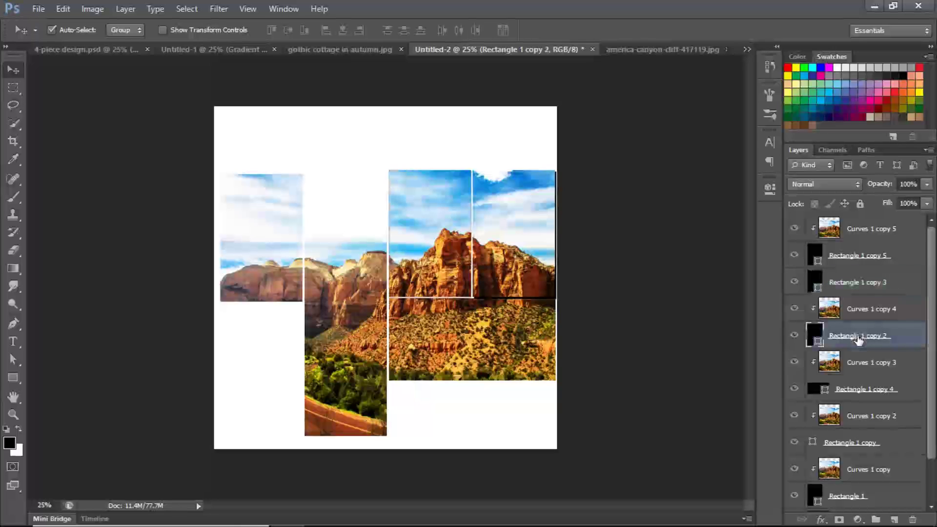
{"action": "key", "text": "ctrl+j"}
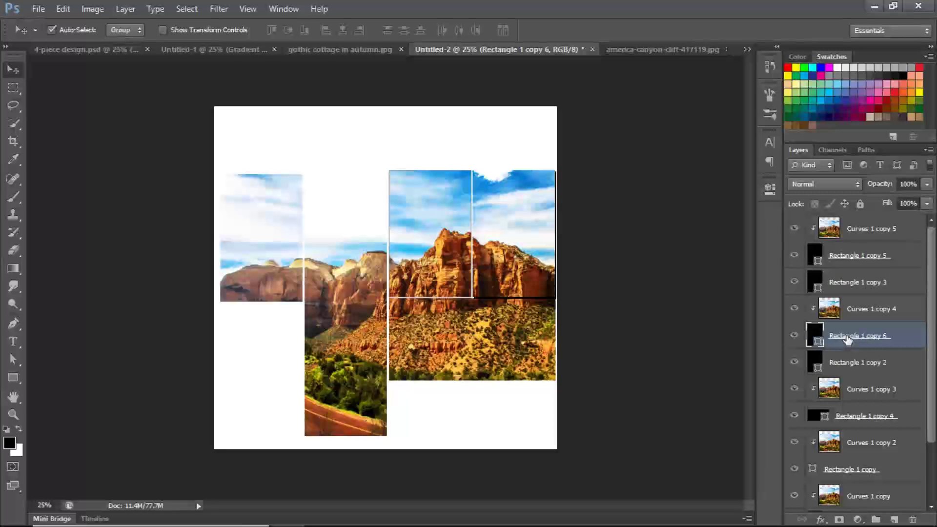
{"action": "left_click", "coordinate": [853, 365]}
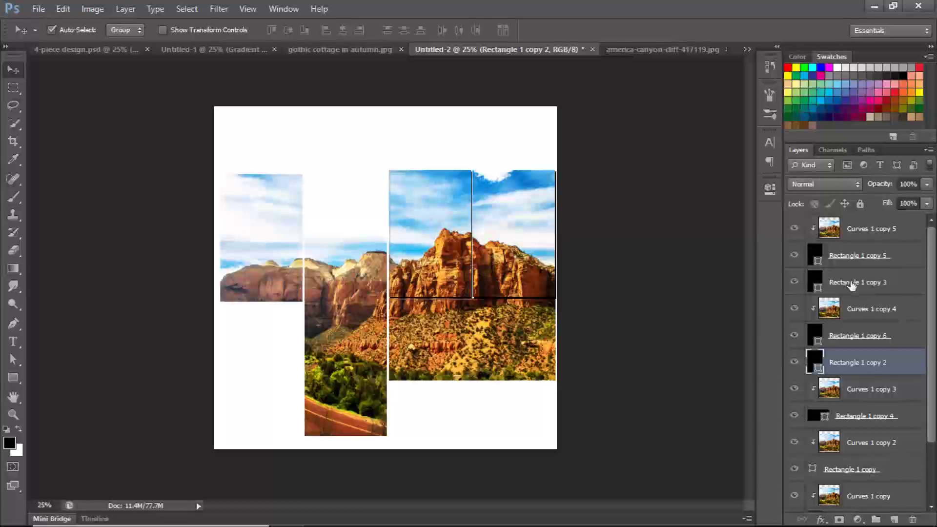
{"action": "left_click", "coordinate": [853, 287]}
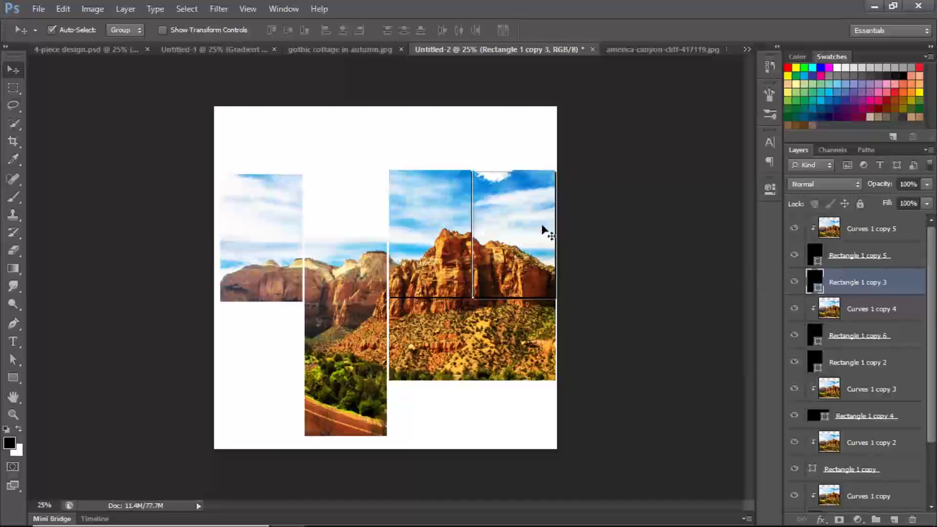
{"action": "left_click", "coordinate": [215, 10]}
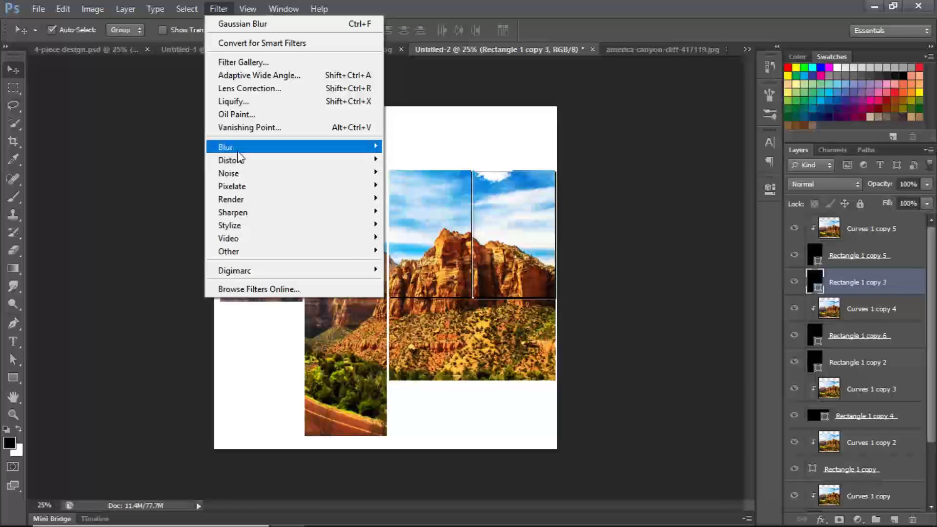
{"action": "mouse_move", "coordinate": [379, 150]}
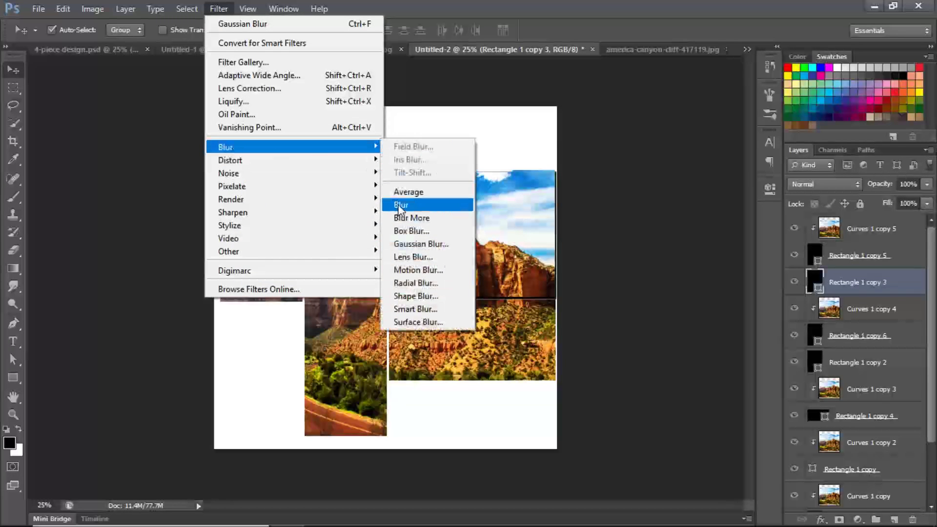
{"action": "left_click", "coordinate": [401, 205]}
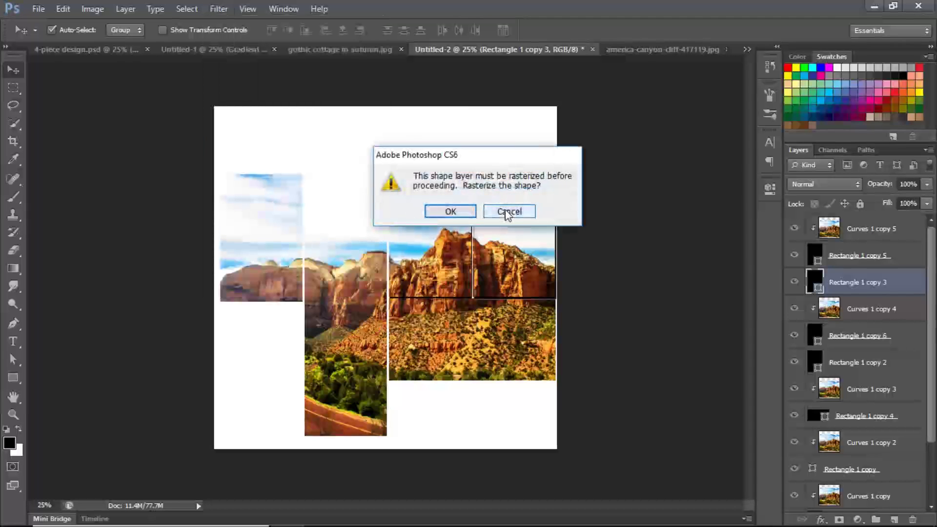
{"action": "left_click", "coordinate": [508, 212]}
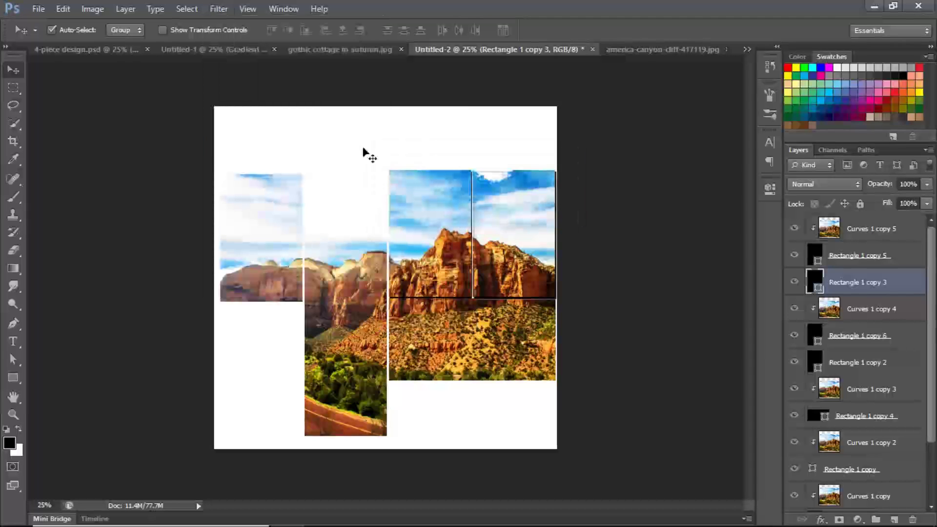
Rasterize the offset Rectangle 1 copy 3 and Rectangle 1 copy 2 layers and apply the last-used Gaussian Blur to each for a soft shadow.
{"action": "left_click", "coordinate": [215, 9]}
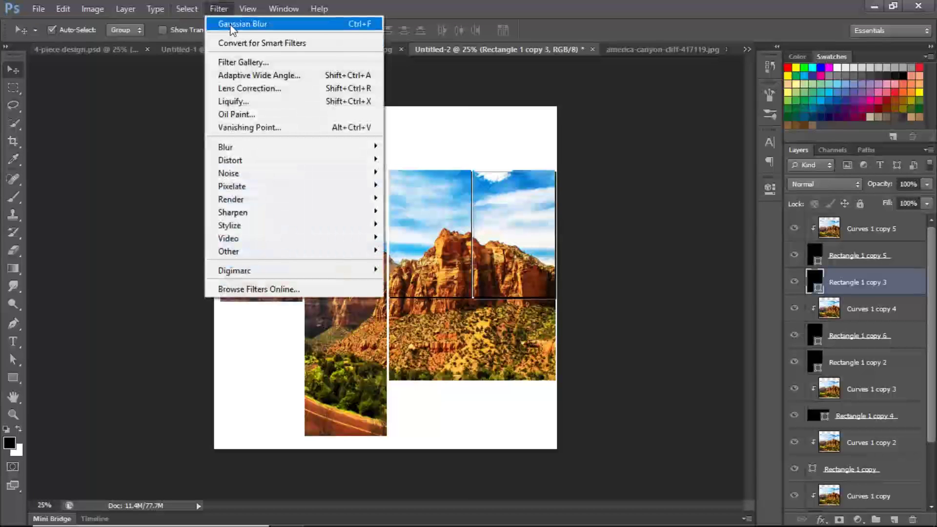
{"action": "left_click", "coordinate": [238, 43]}
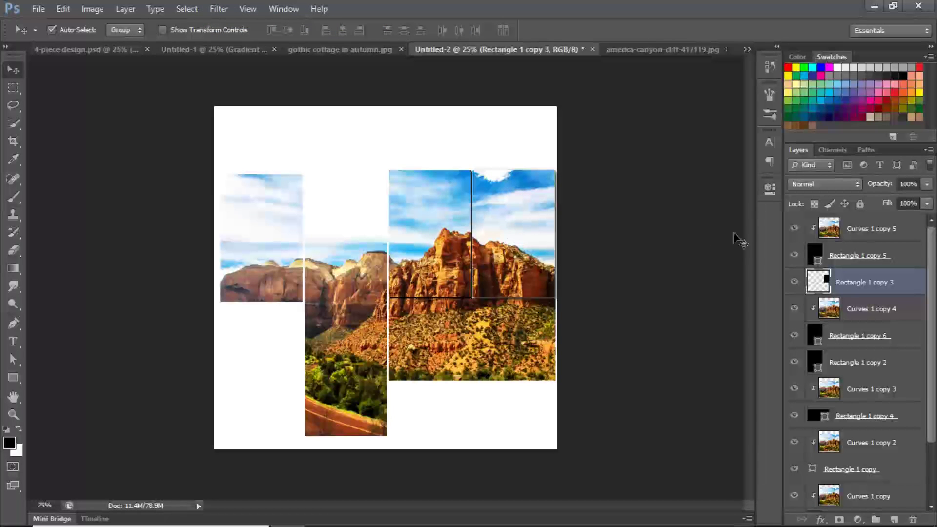
{"action": "left_click_drag", "start_coordinate": [934, 264], "coordinate": [935, 277]}
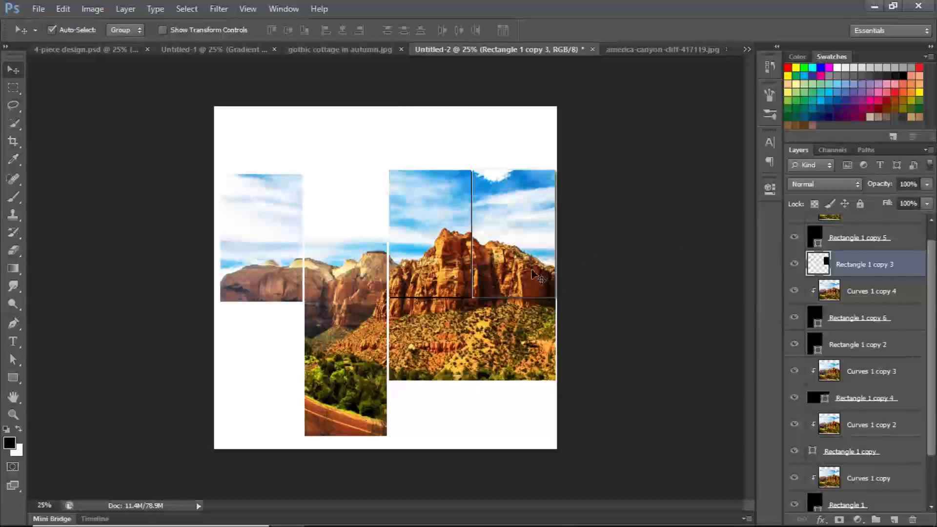
{"action": "left_click", "coordinate": [859, 350]}
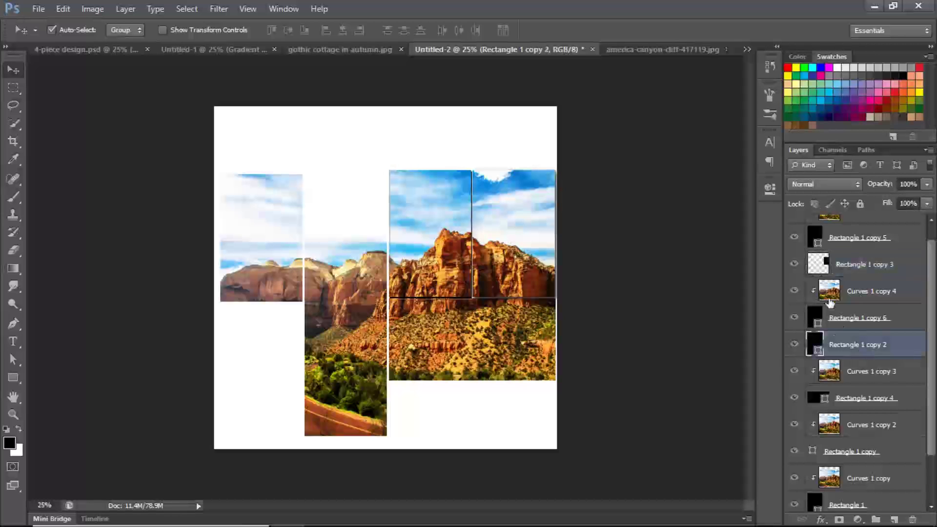
{"action": "left_click", "coordinate": [219, 10]}
{"action": "left_click", "coordinate": [229, 24]}
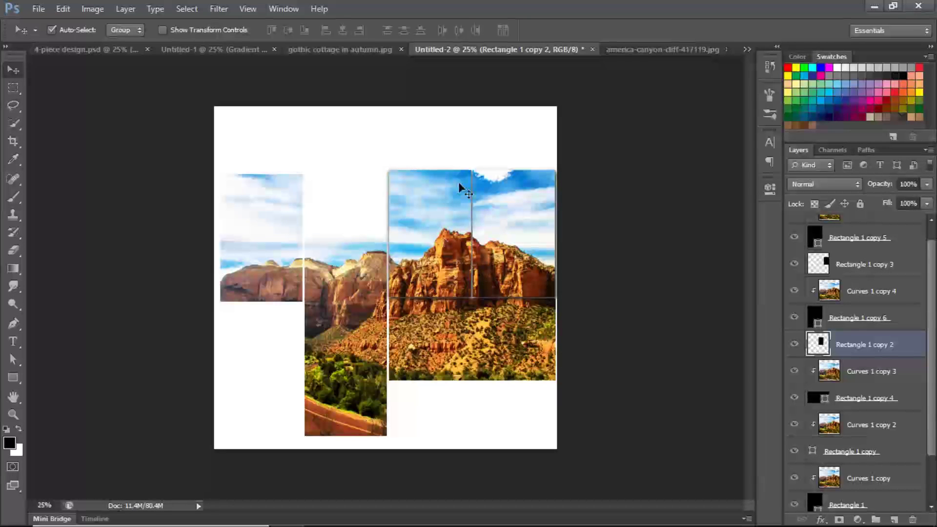
{"action": "left_click", "coordinate": [219, 10]}
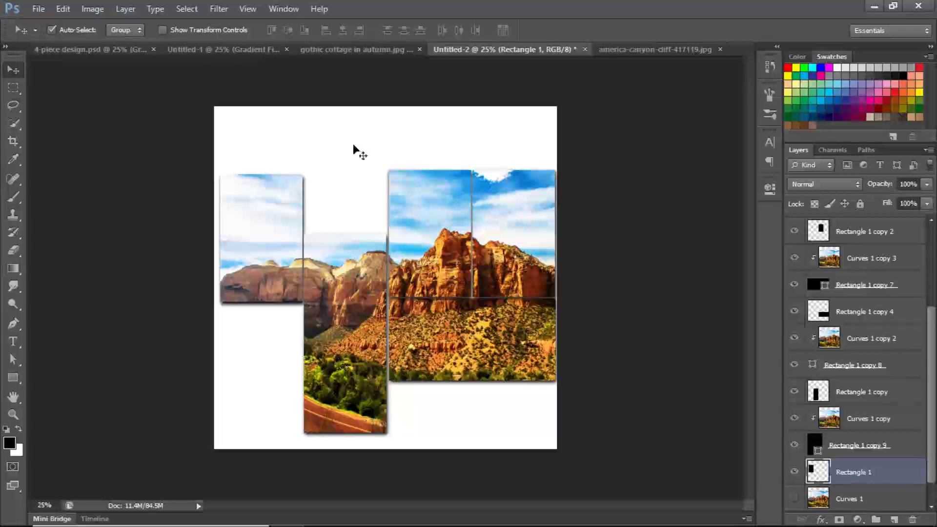
Delete the hidden, unclipped Curves 1 photo layer above the Background.
{"action": "scroll", "coordinate": [918, 372], "scroll_direction": "down", "scroll_amount": 1}
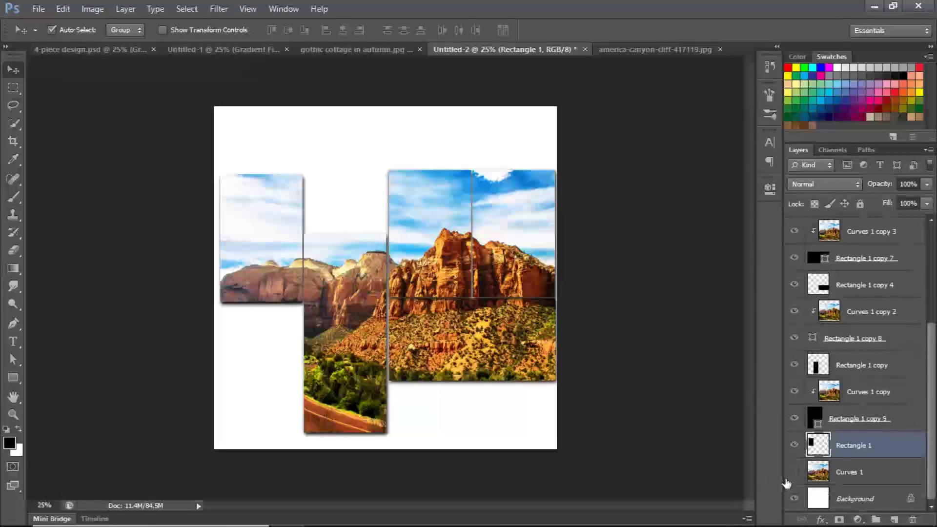
{"action": "left_click", "coordinate": [835, 475]}
{"action": "left_click_drag", "start_coordinate": [853, 480], "coordinate": [911, 477]}
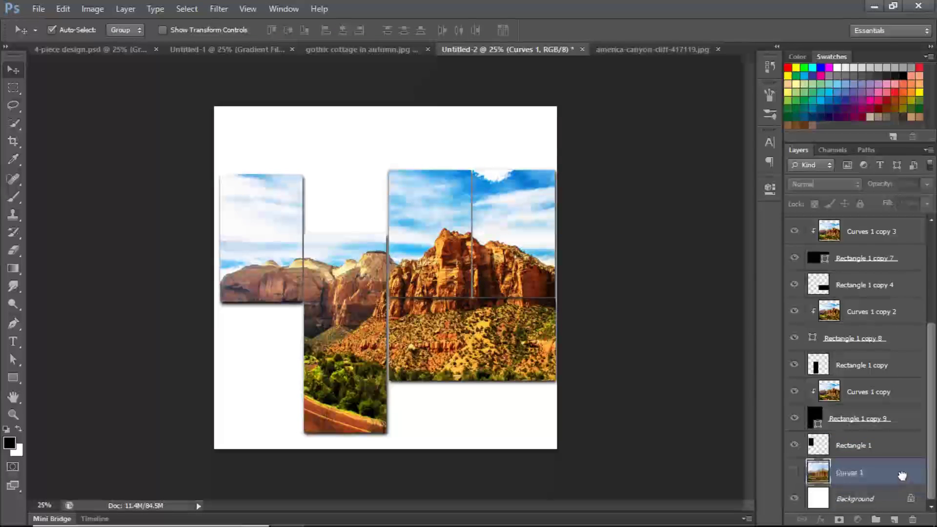
{"action": "key", "text": "Delete"}
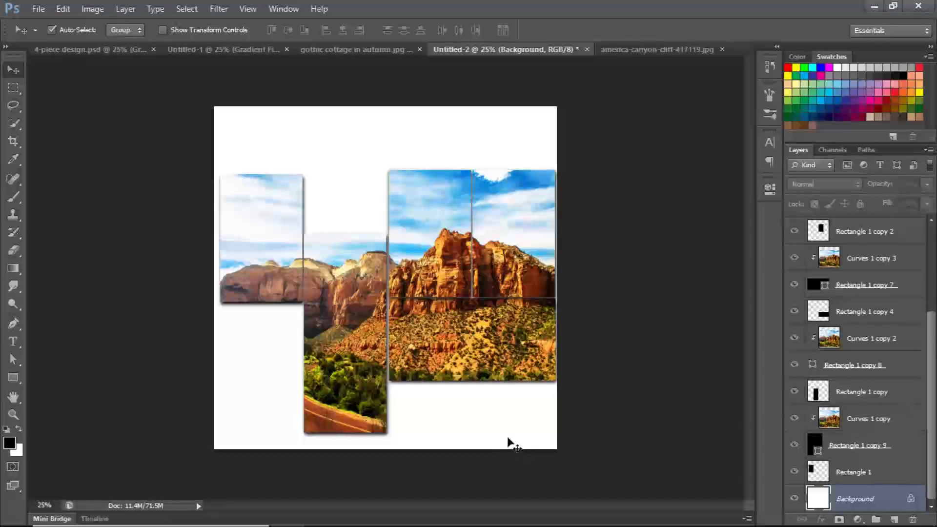
Add a Solid Color fill layer directly above the Background layer.
{"action": "left_click", "coordinate": [859, 520]}
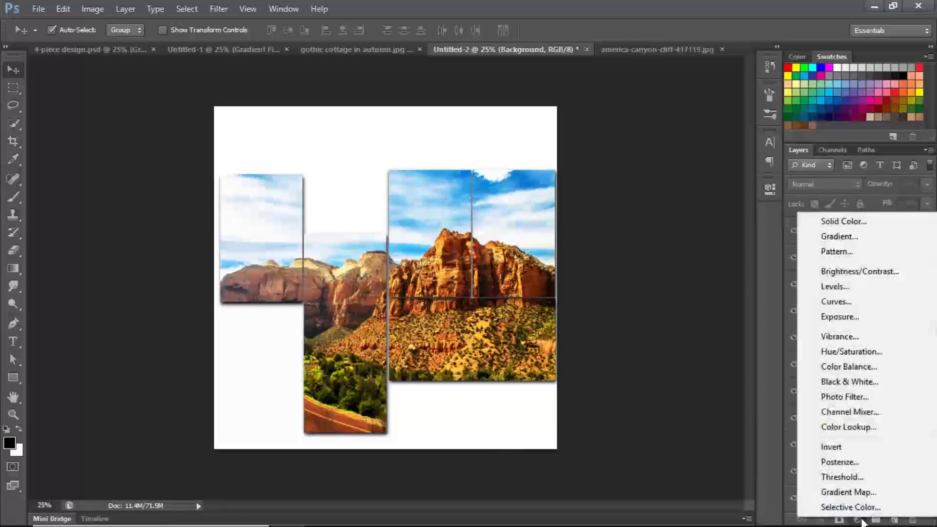
{"action": "left_click", "coordinate": [856, 222]}
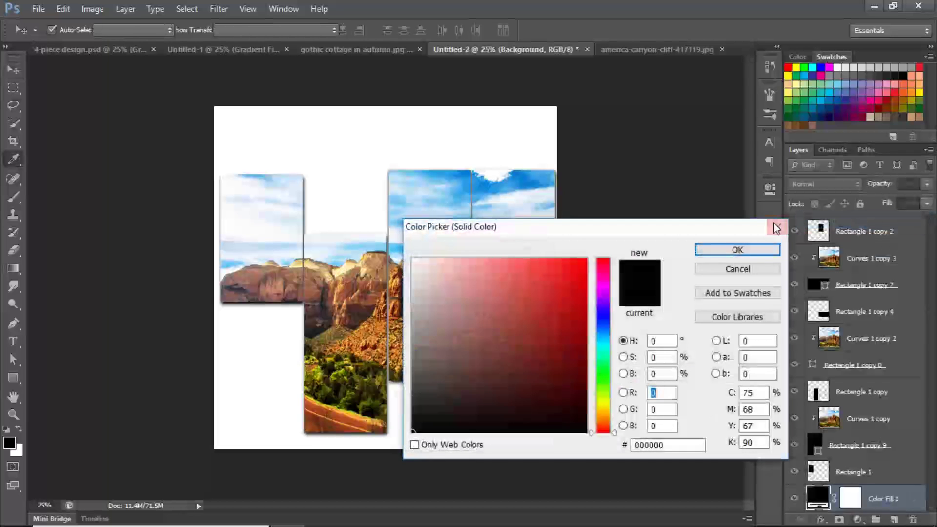